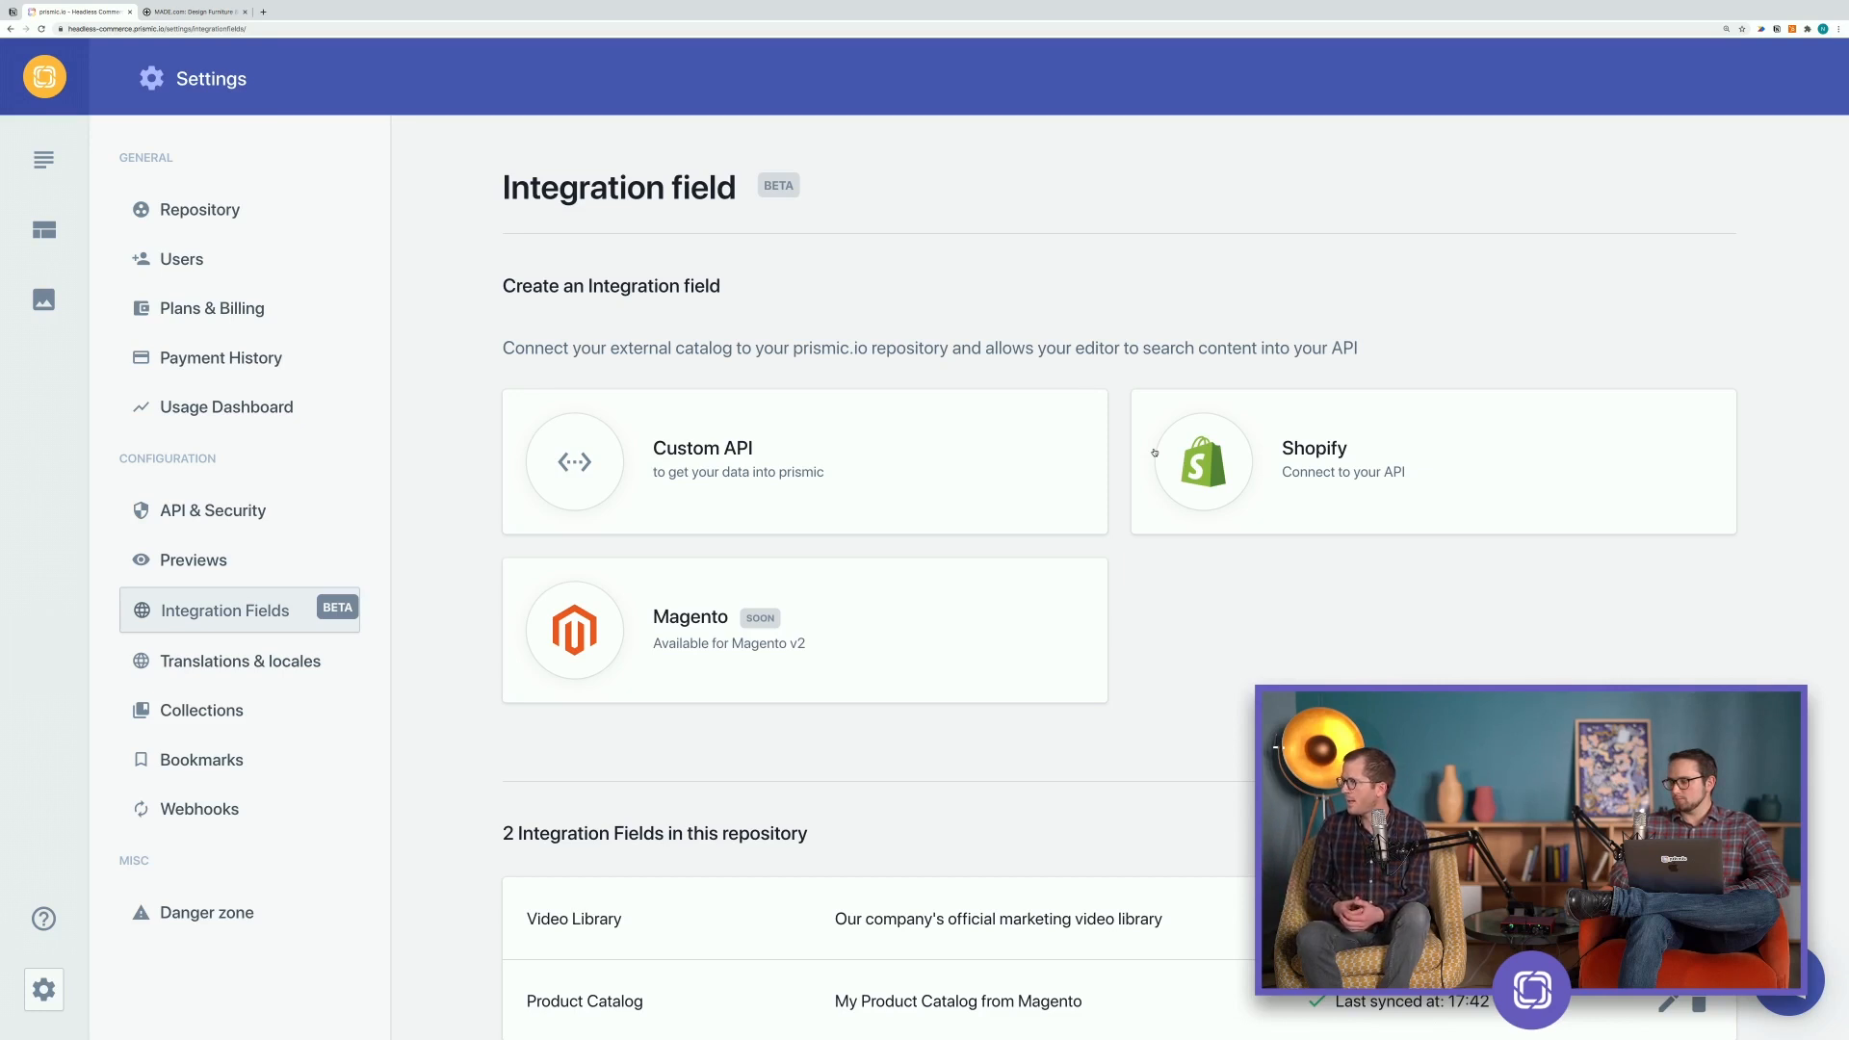
# Open the Video Library integration field's configuration to view its catalog and endpoint settings.
pyautogui.scroll(-1, 1190, 565)
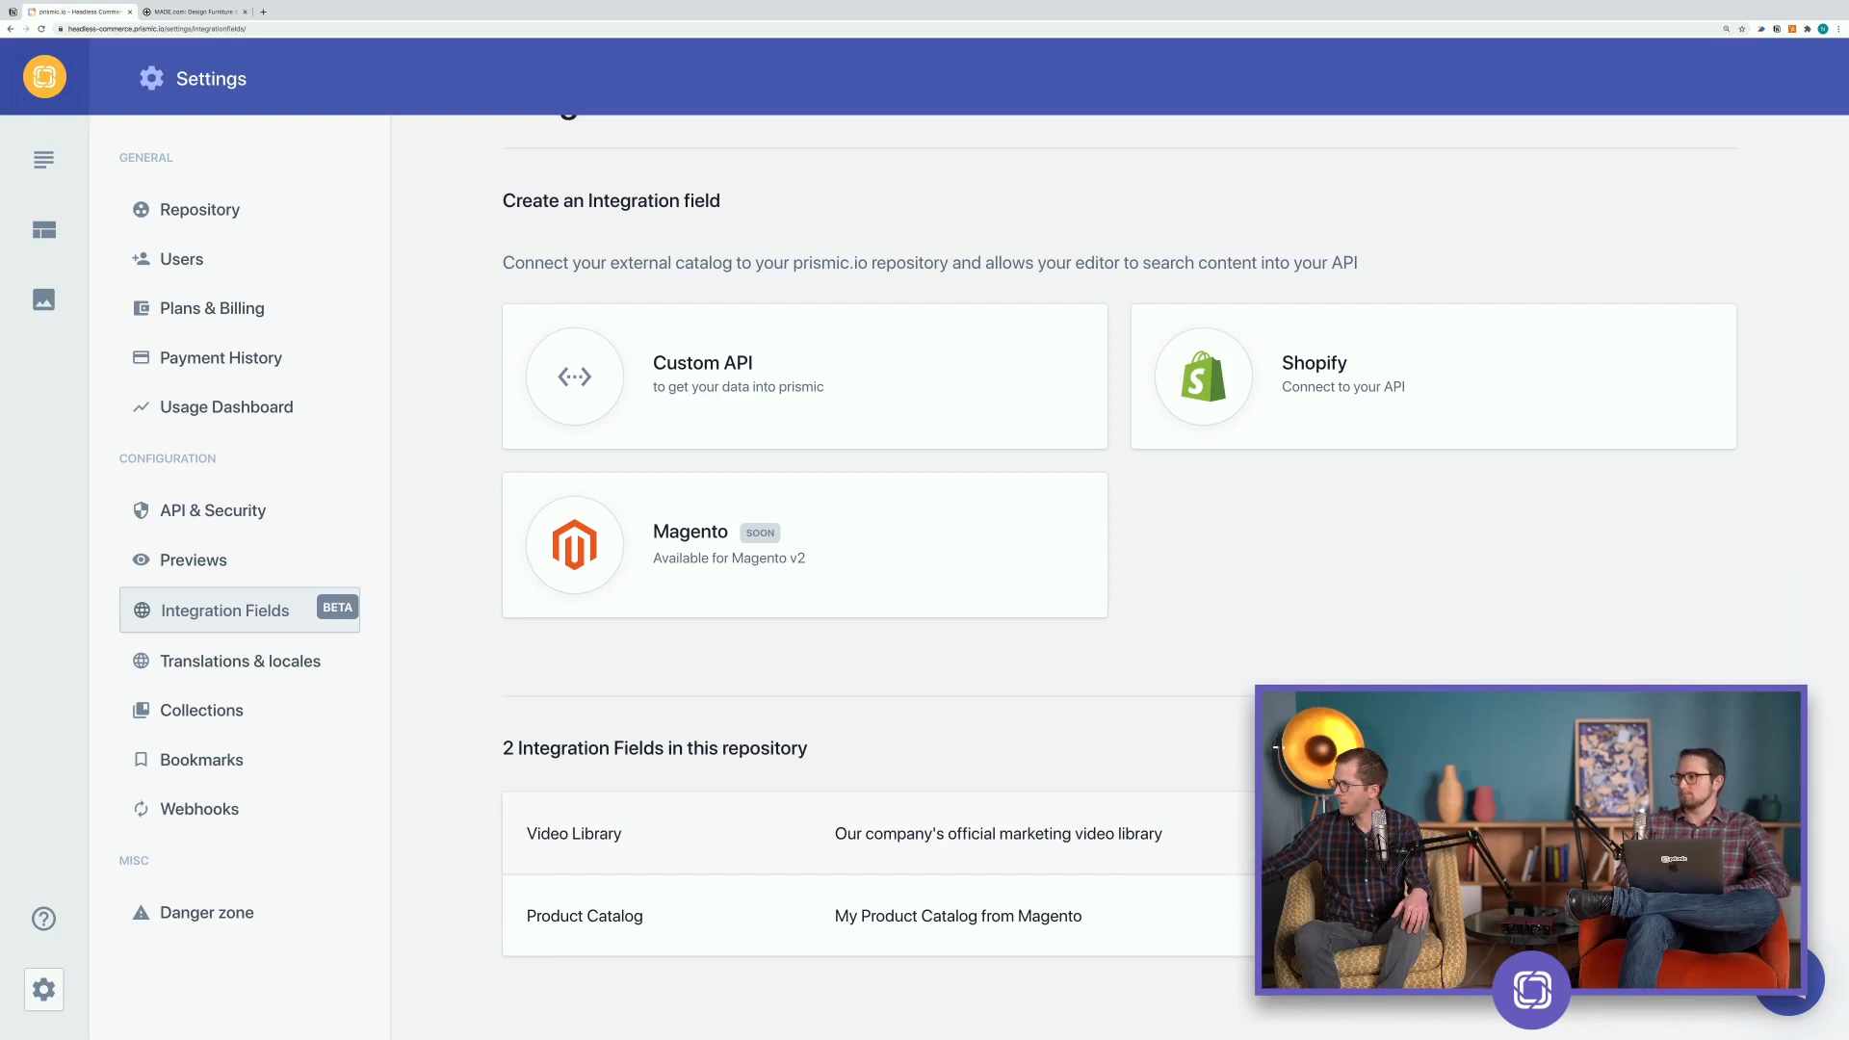
pyautogui.click(1668, 843)
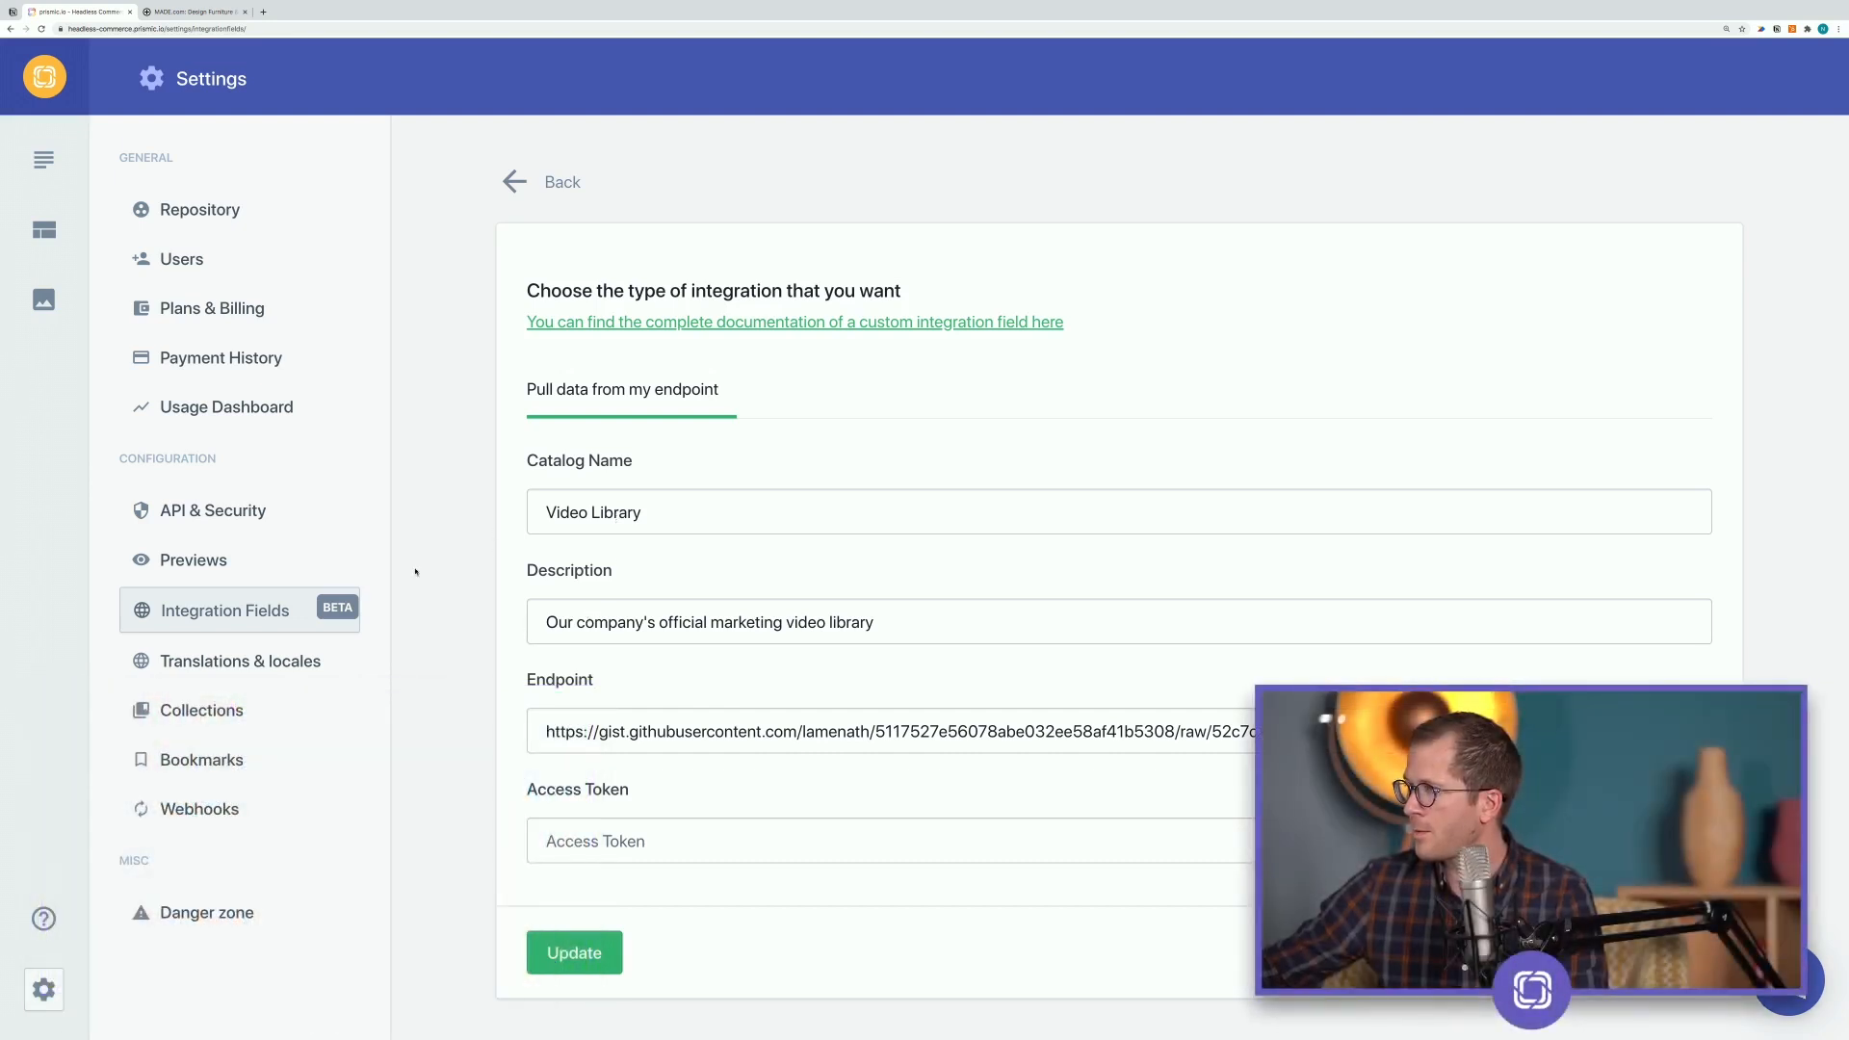
# Open the Landing page custom type and examine the available field types and the Featured products slice's zones.
pyautogui.click(48, 240)
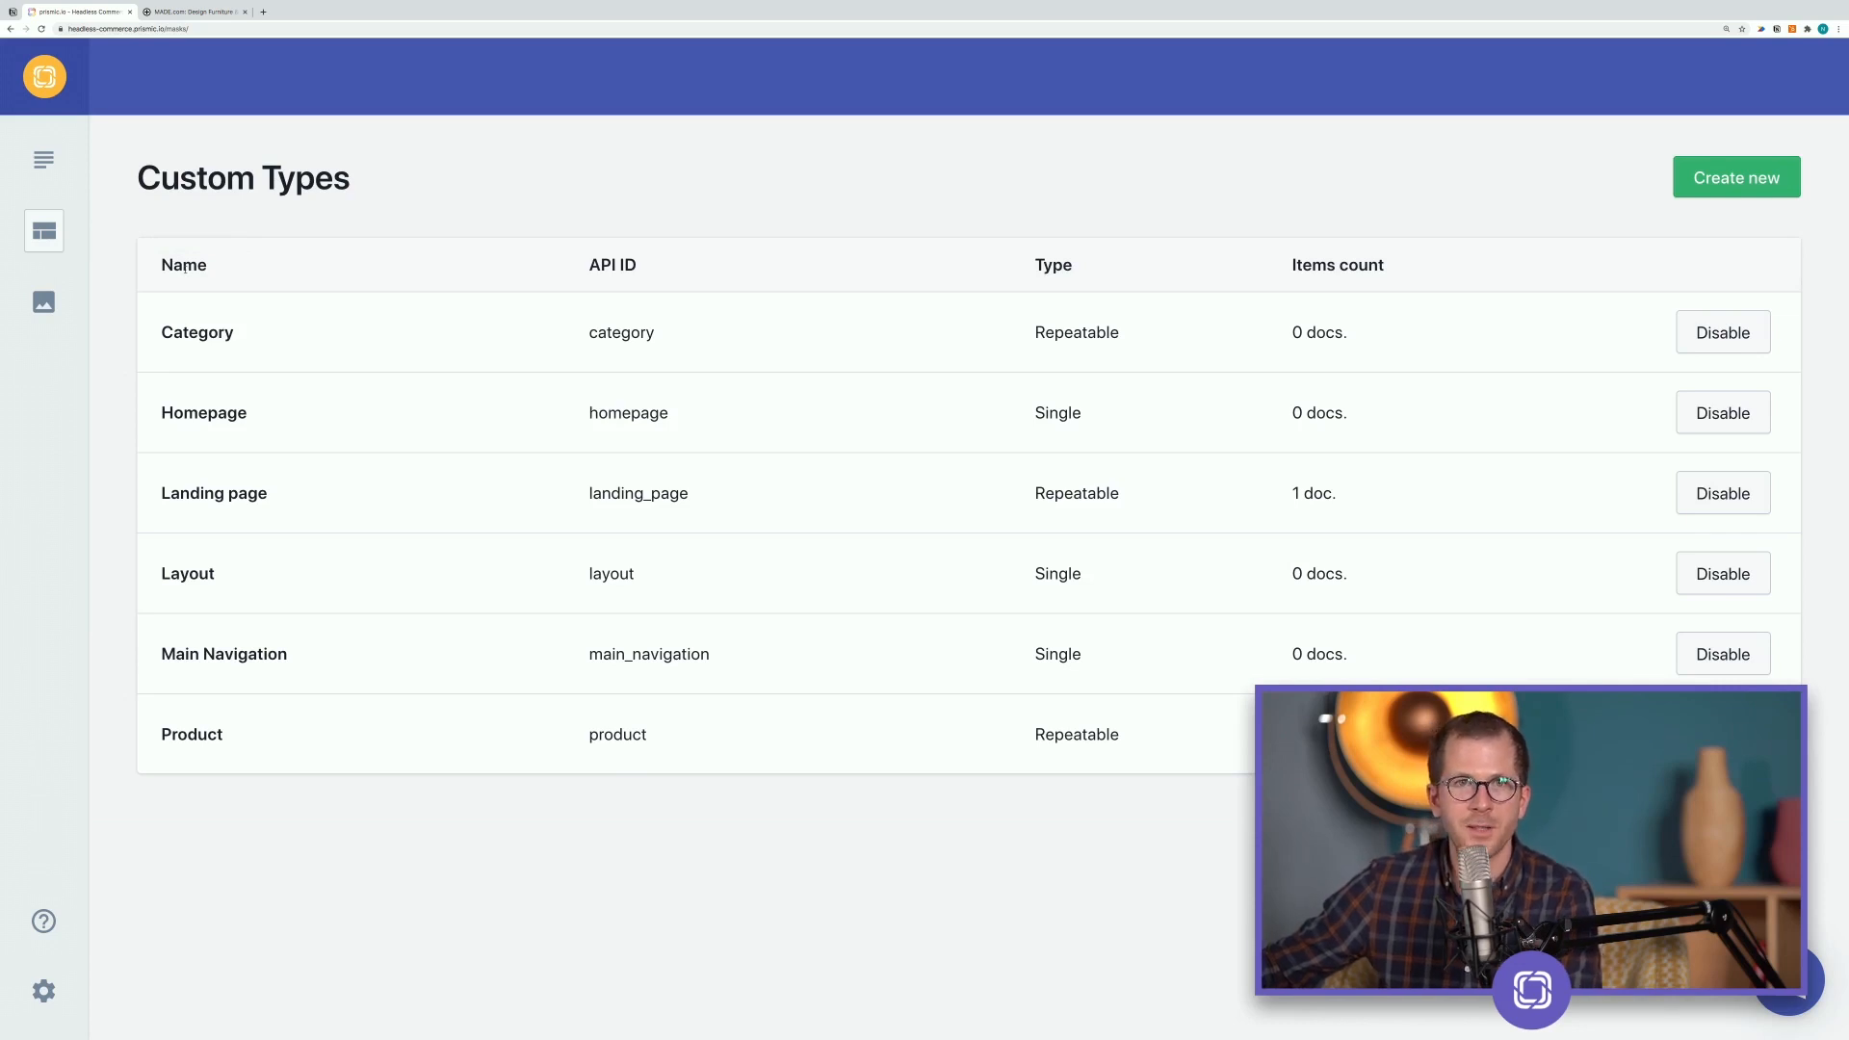
pyautogui.click(267, 479)
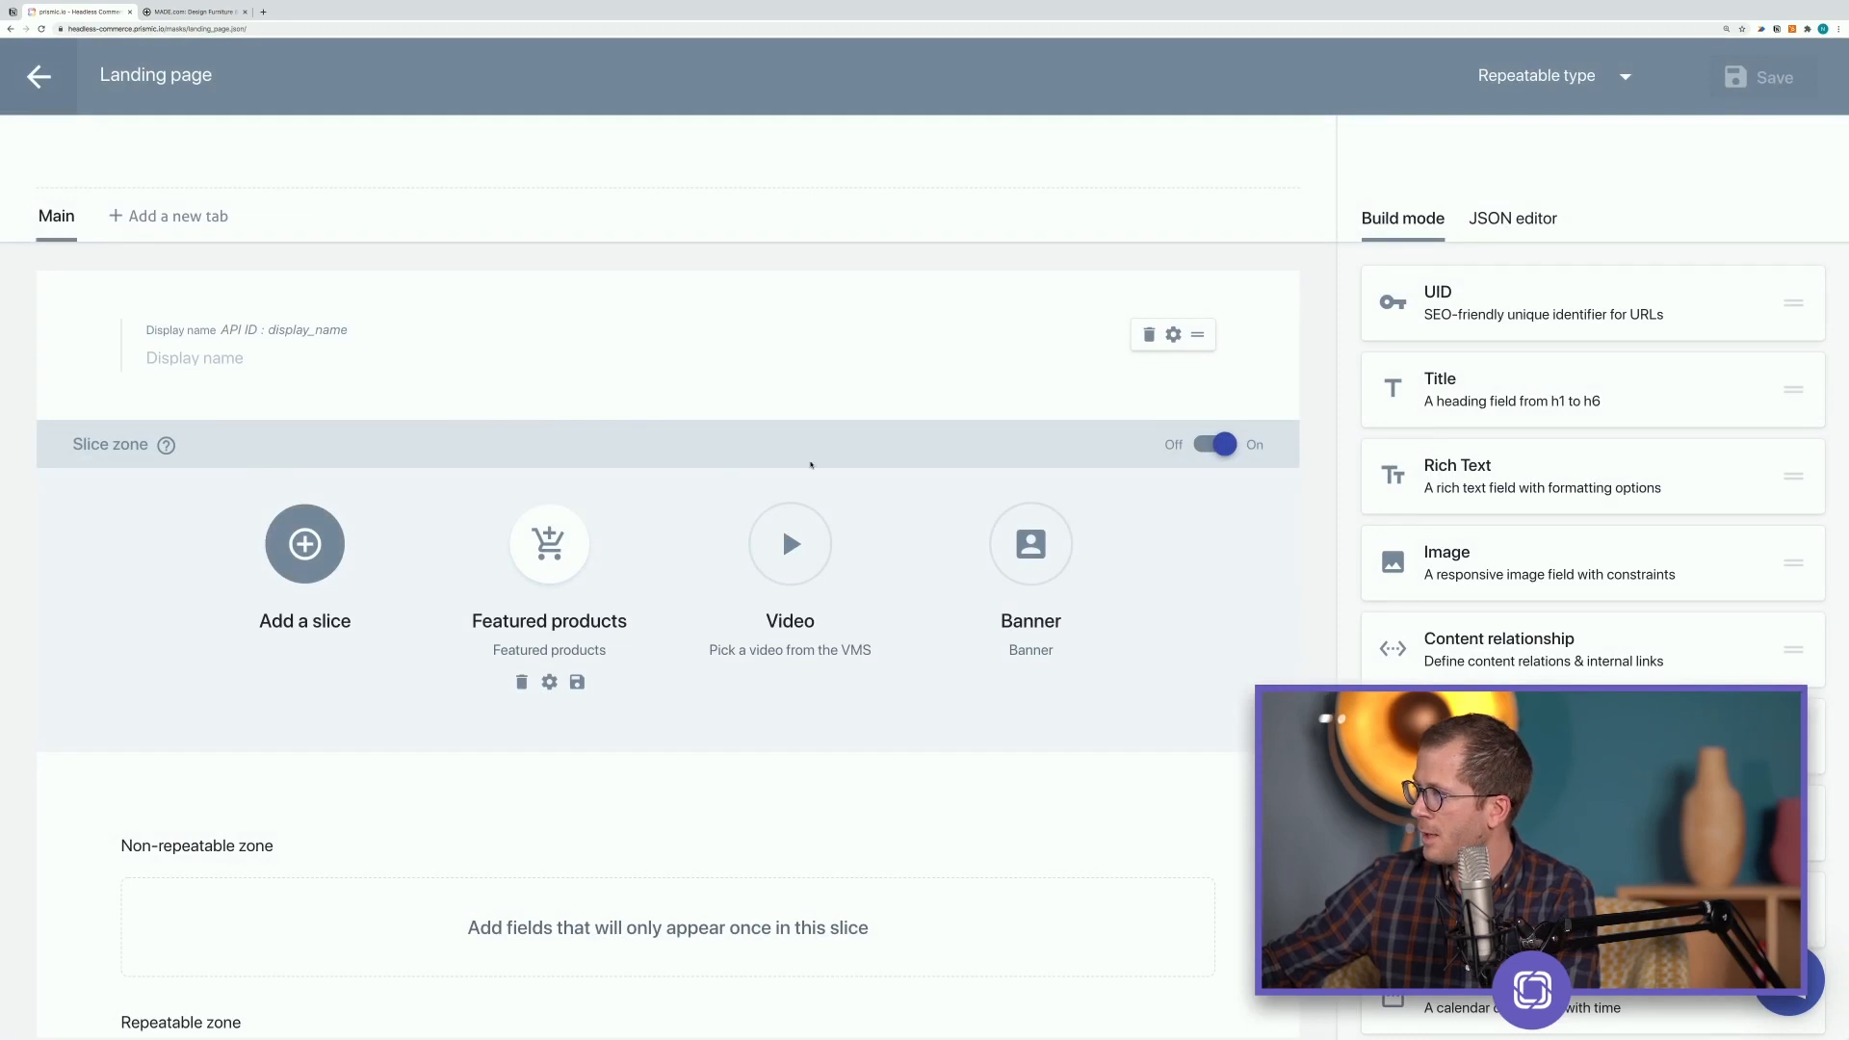
pyautogui.scroll(-10, 1414, 483)
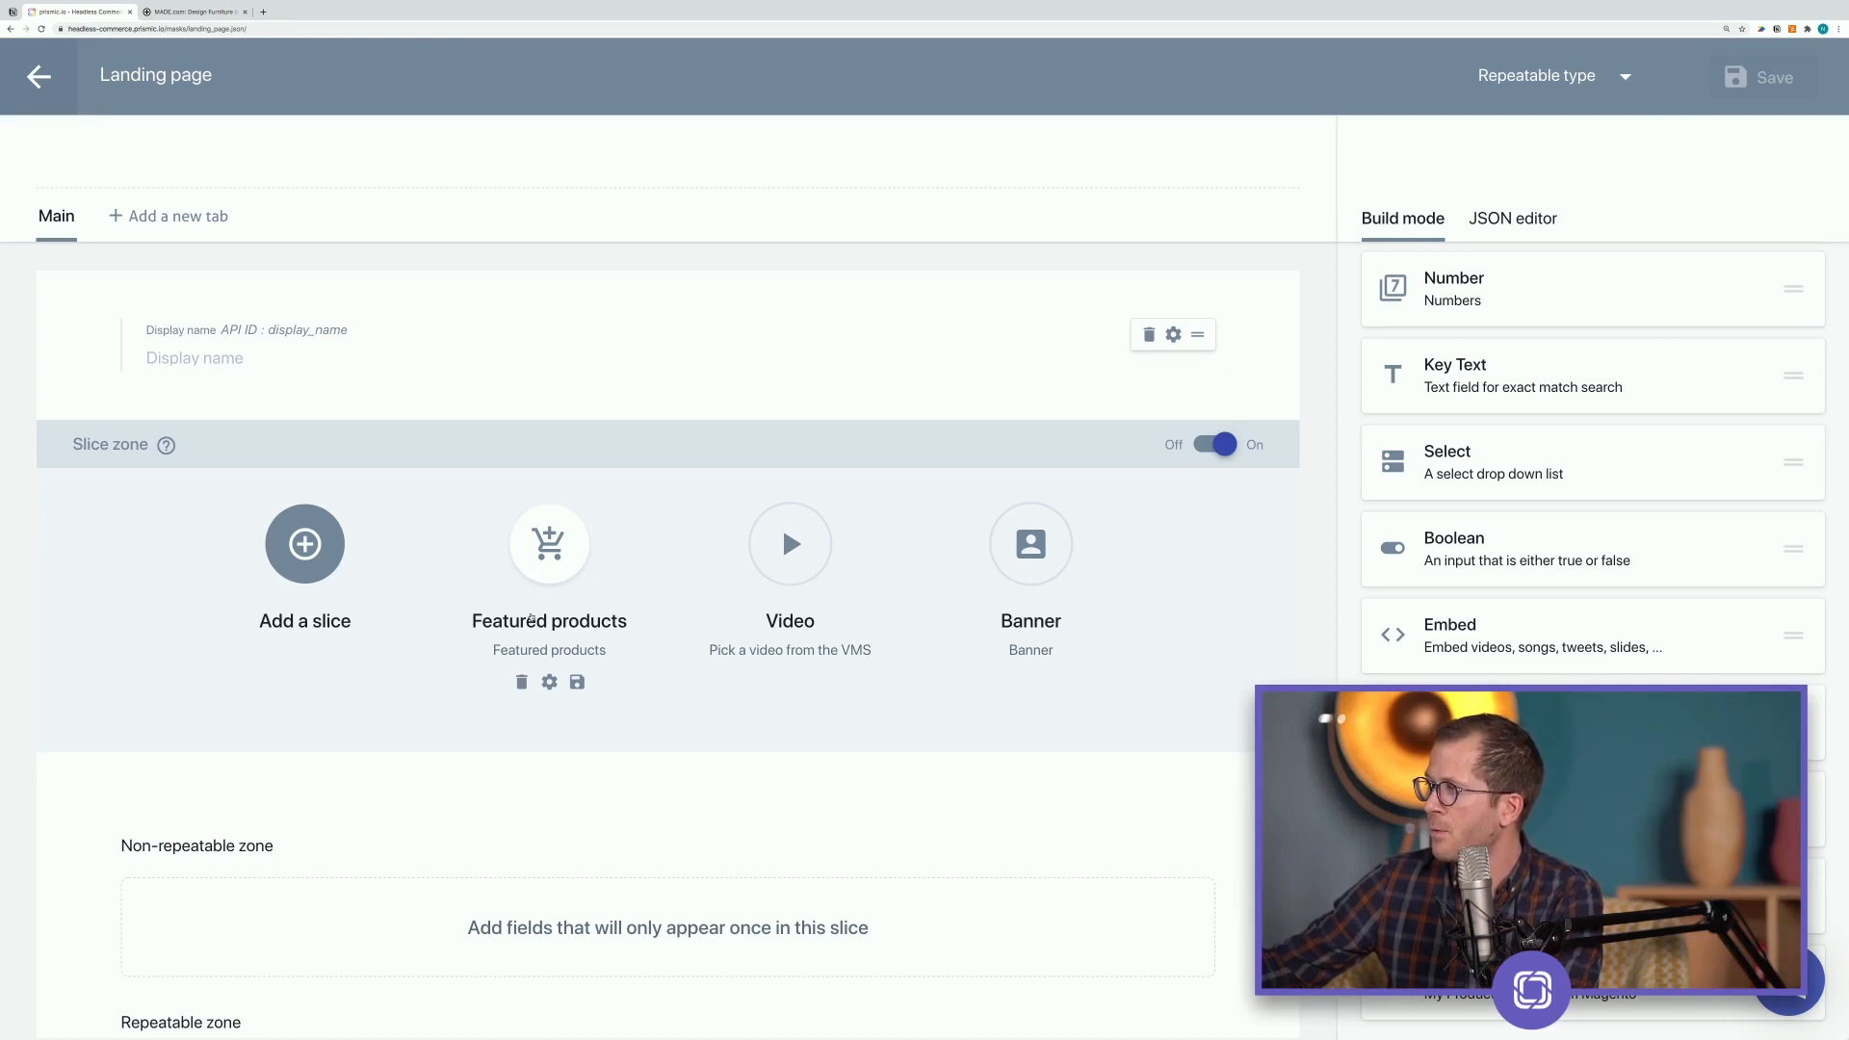
pyautogui.scroll(-4, 558, 650)
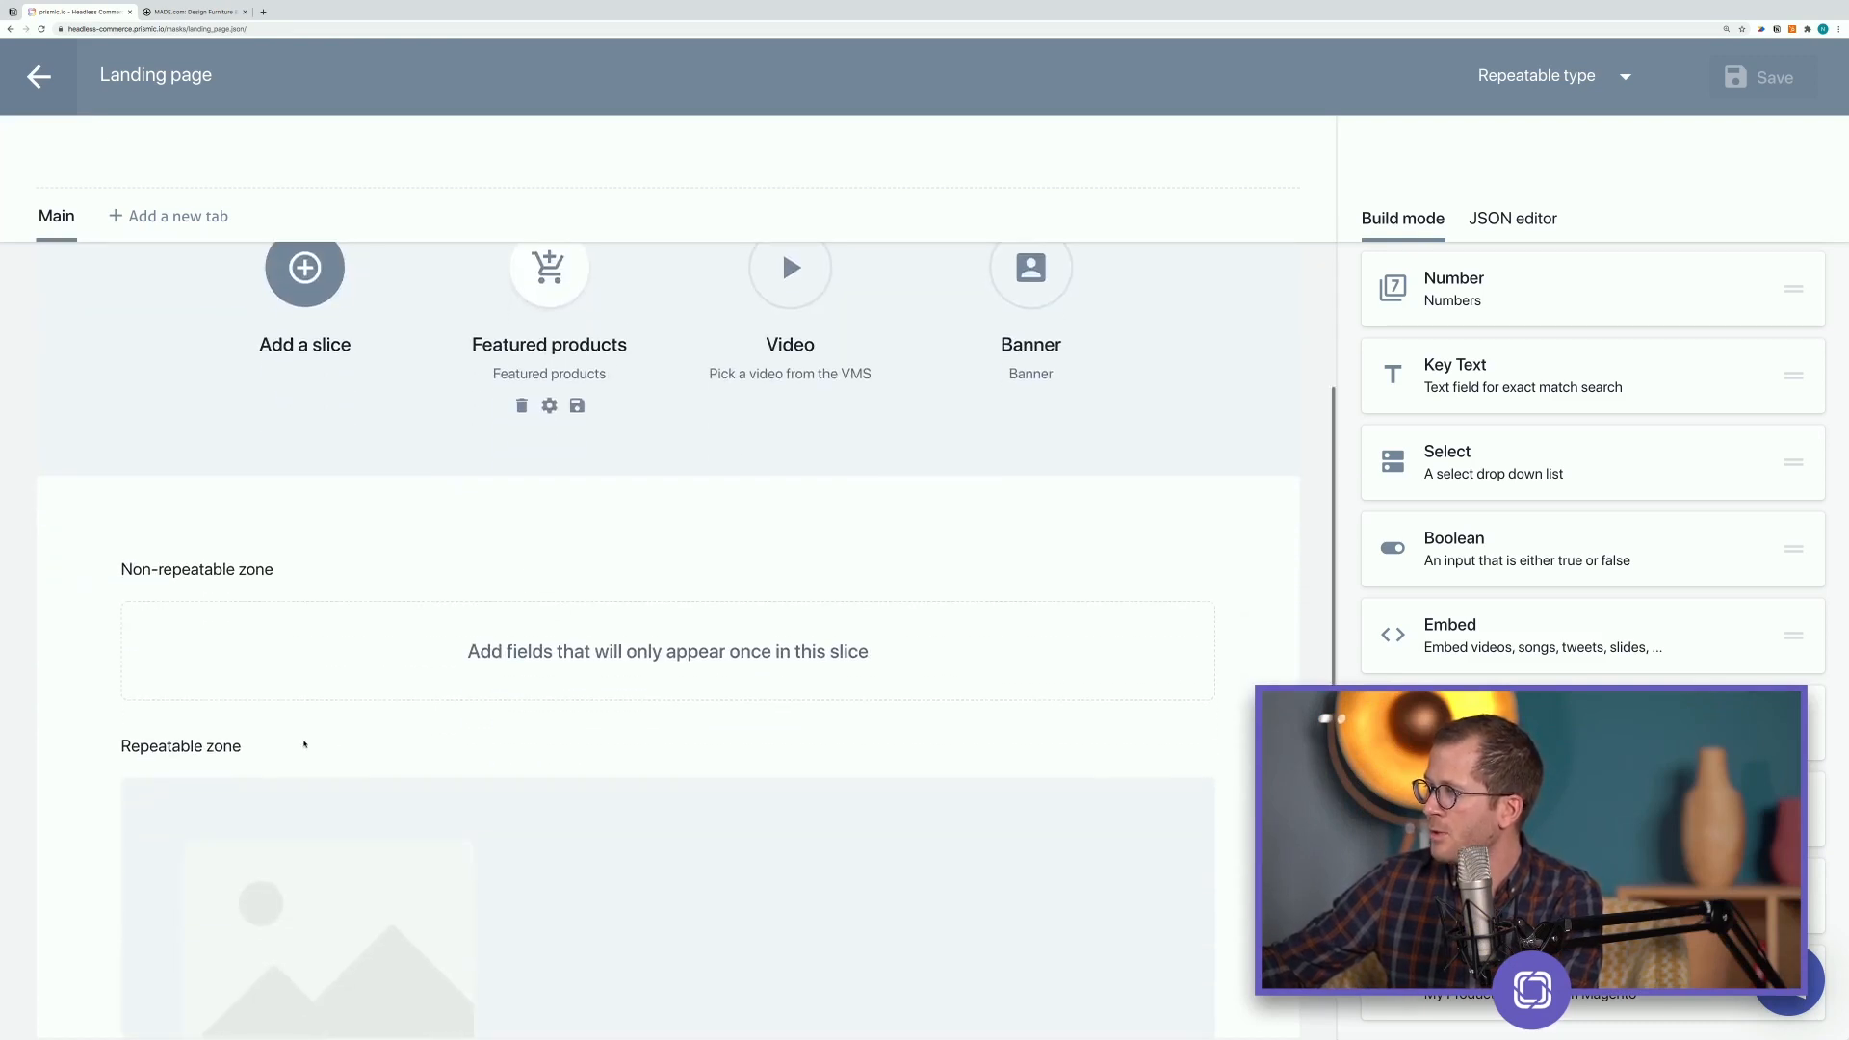
pyautogui.scroll(-2, 294, 756)
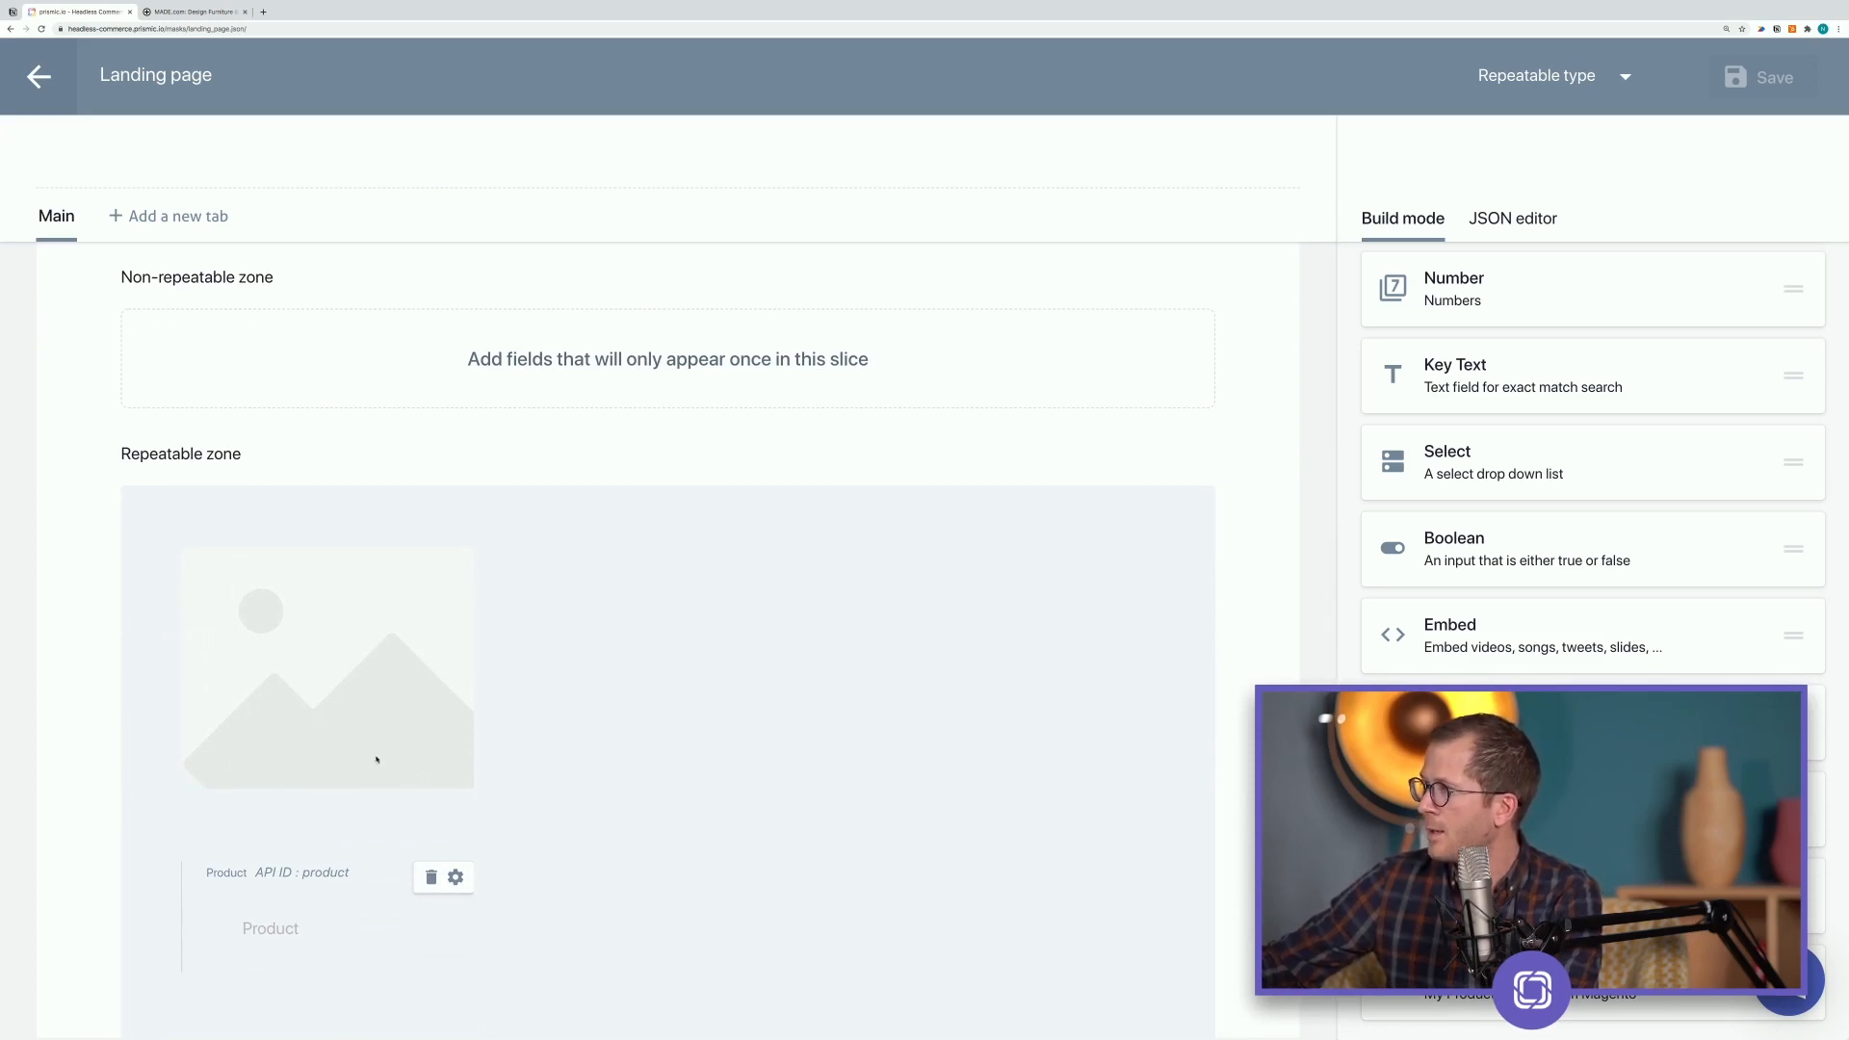
pyautogui.scroll(5, 375, 757)
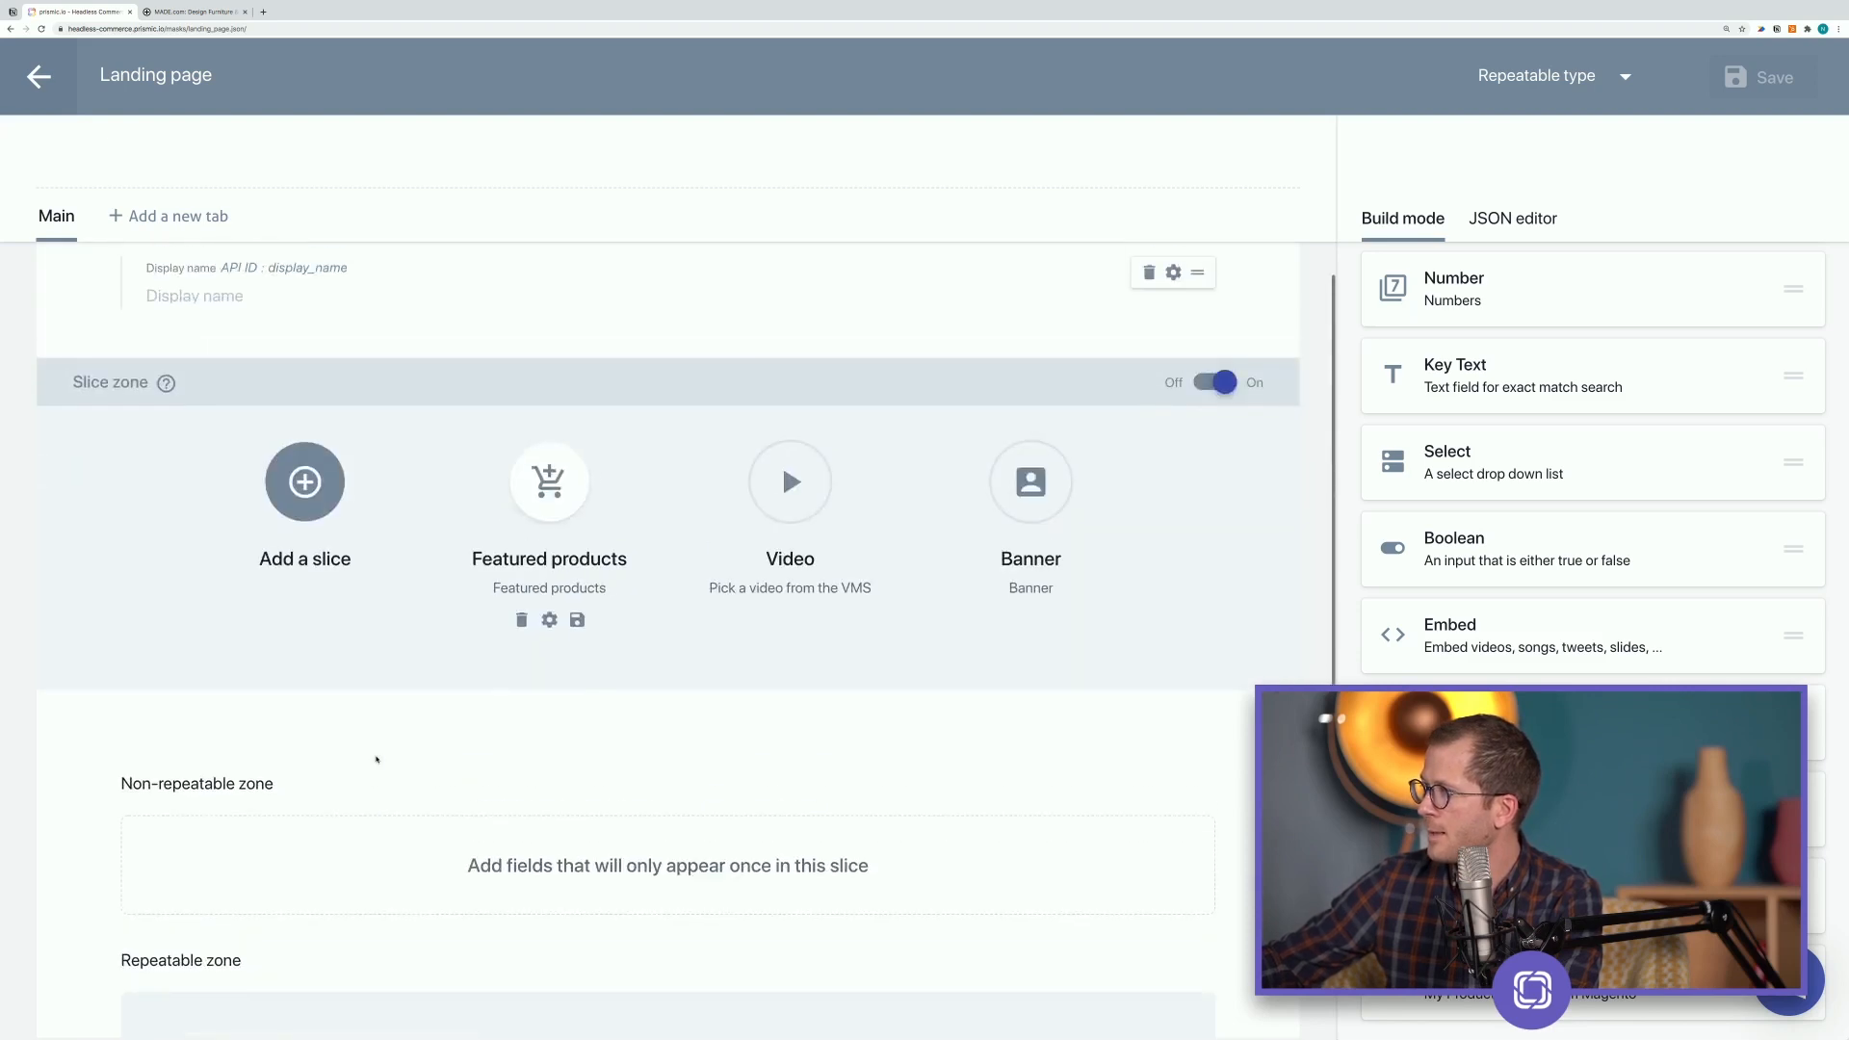
# Inspect the Video slice's non-repeatable and repeatable zones in the Landing page custom type.
pyautogui.click(782, 464)
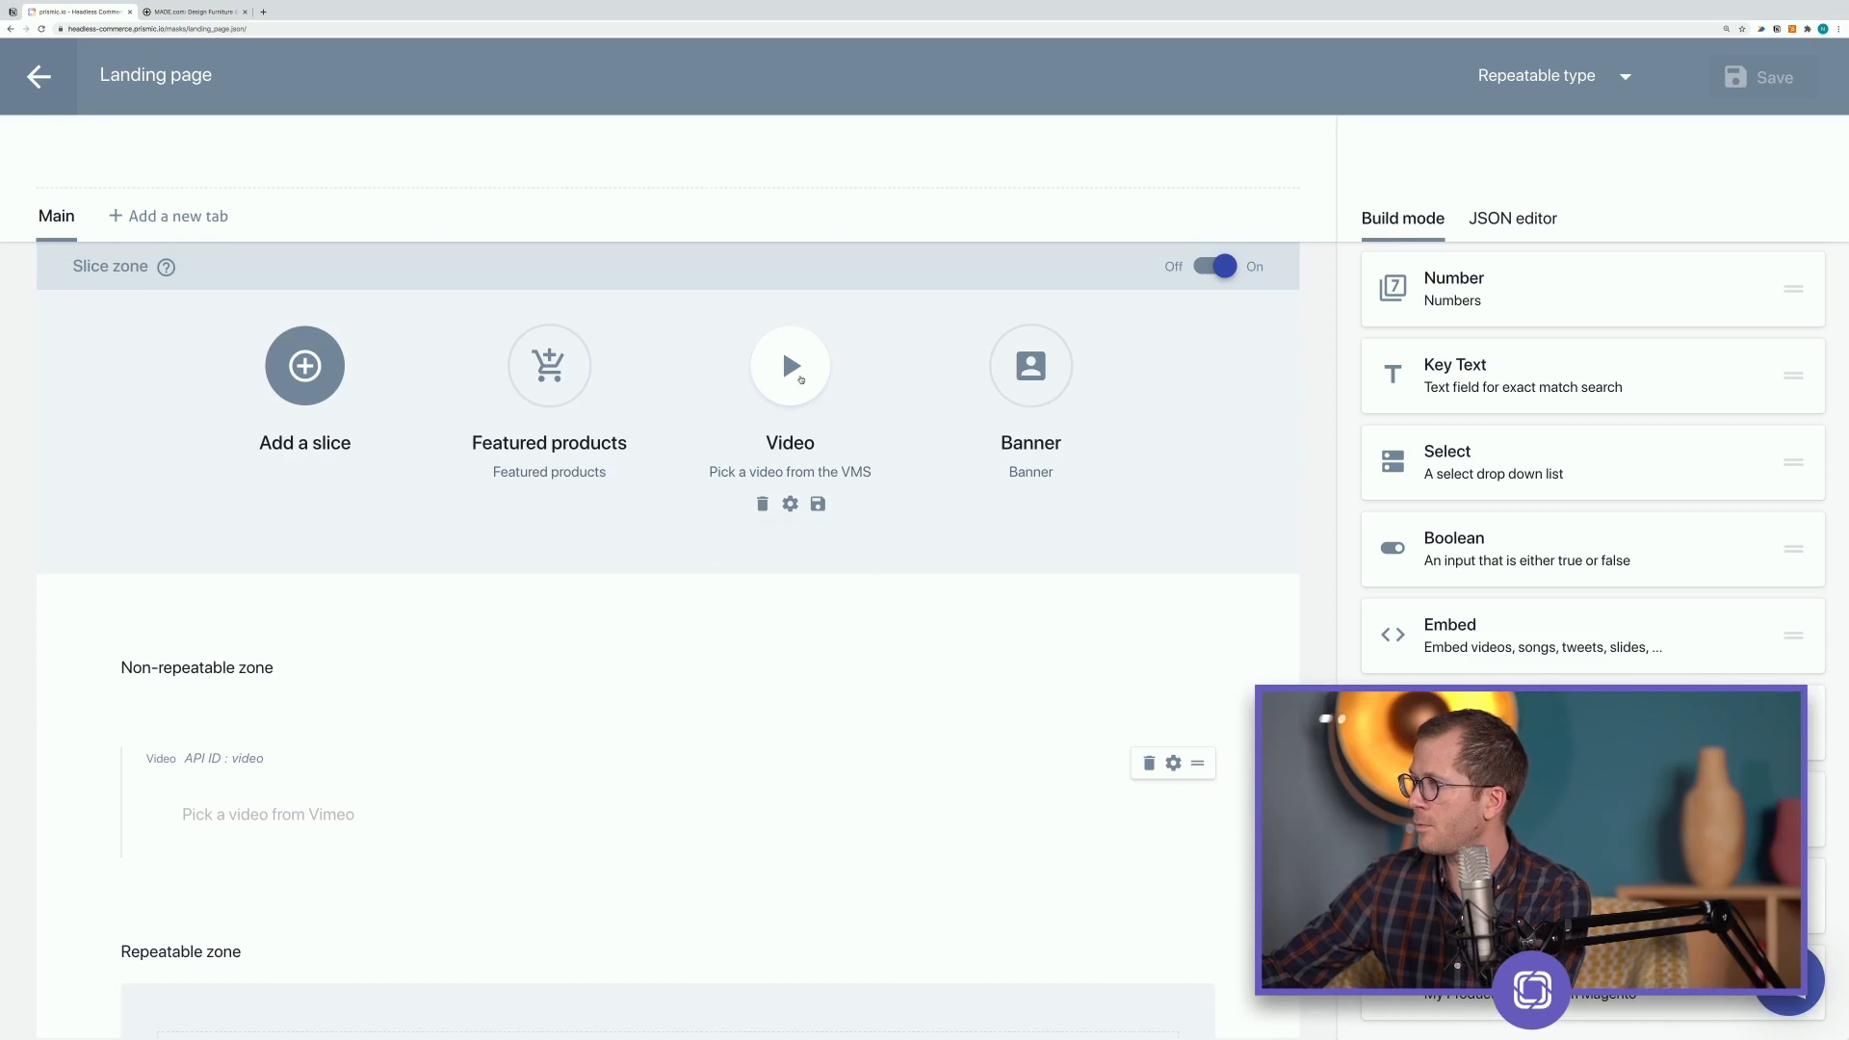
pyautogui.scroll(-1, 779, 372)
pyautogui.scroll(1, 779, 372)
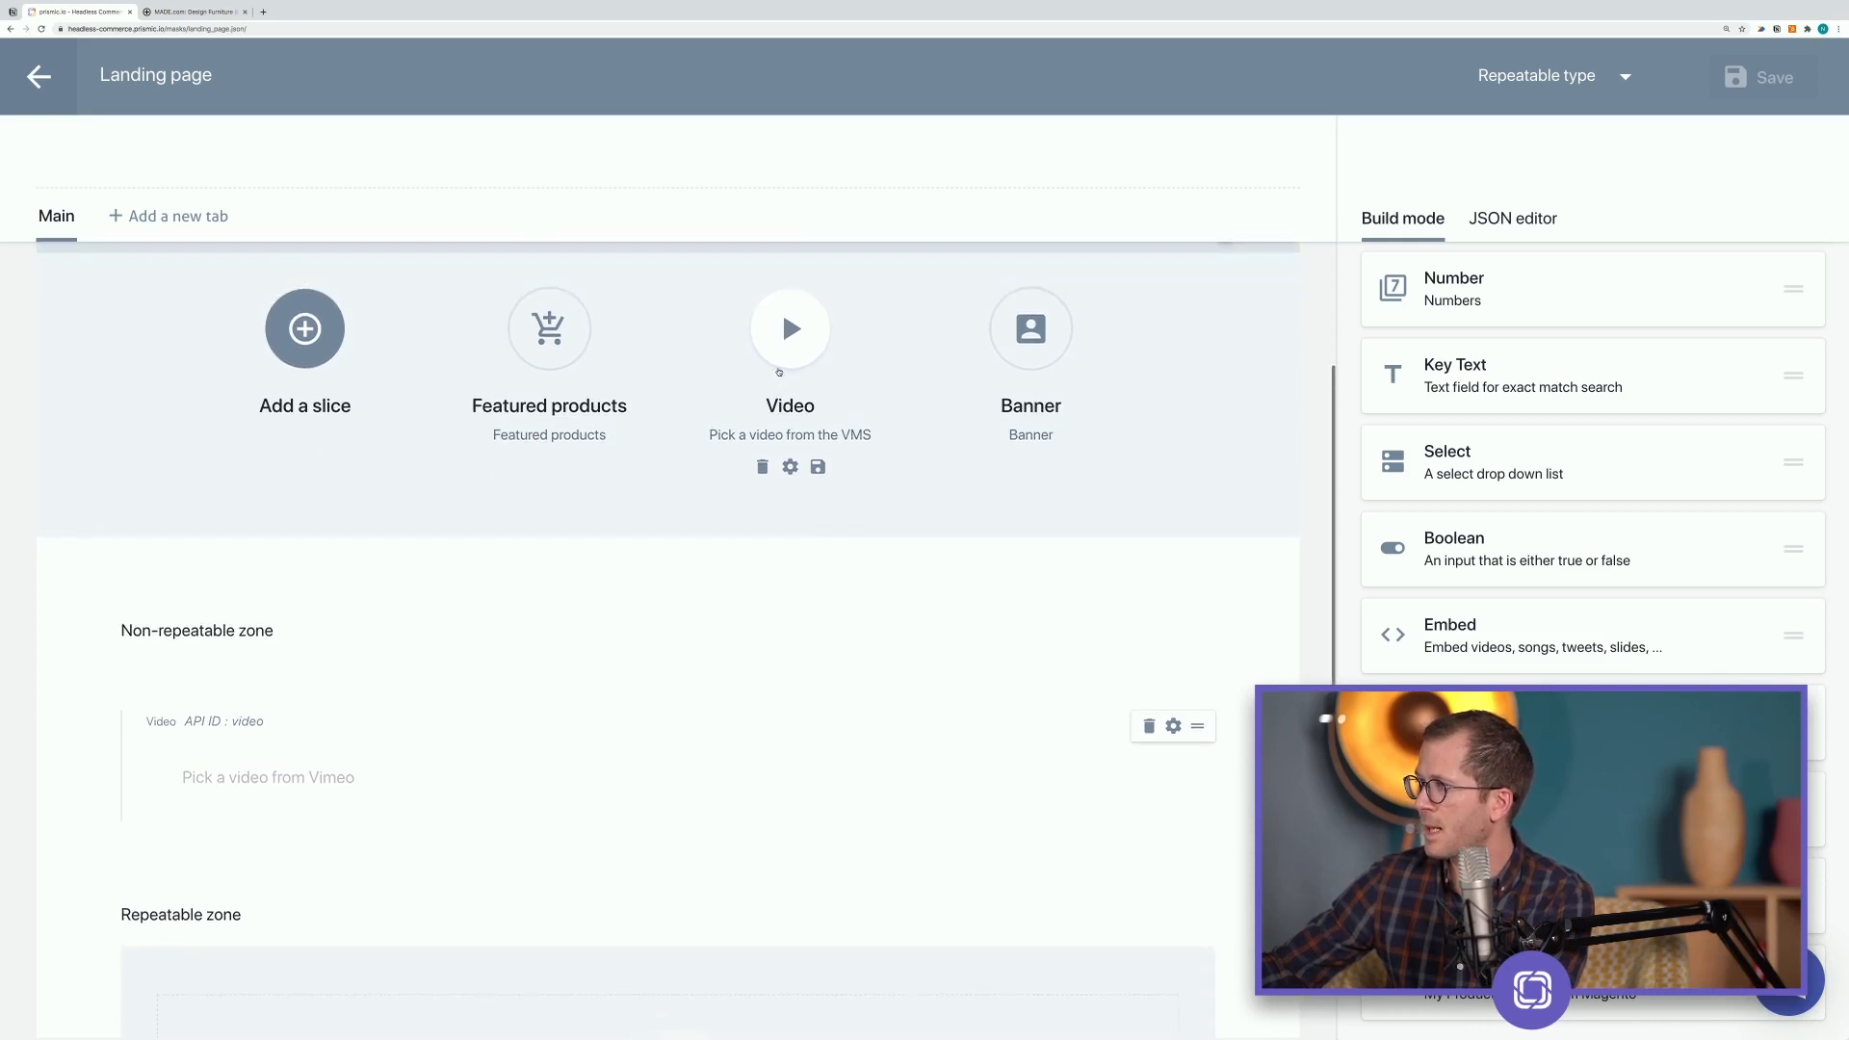
pyautogui.scroll(-1, 779, 372)
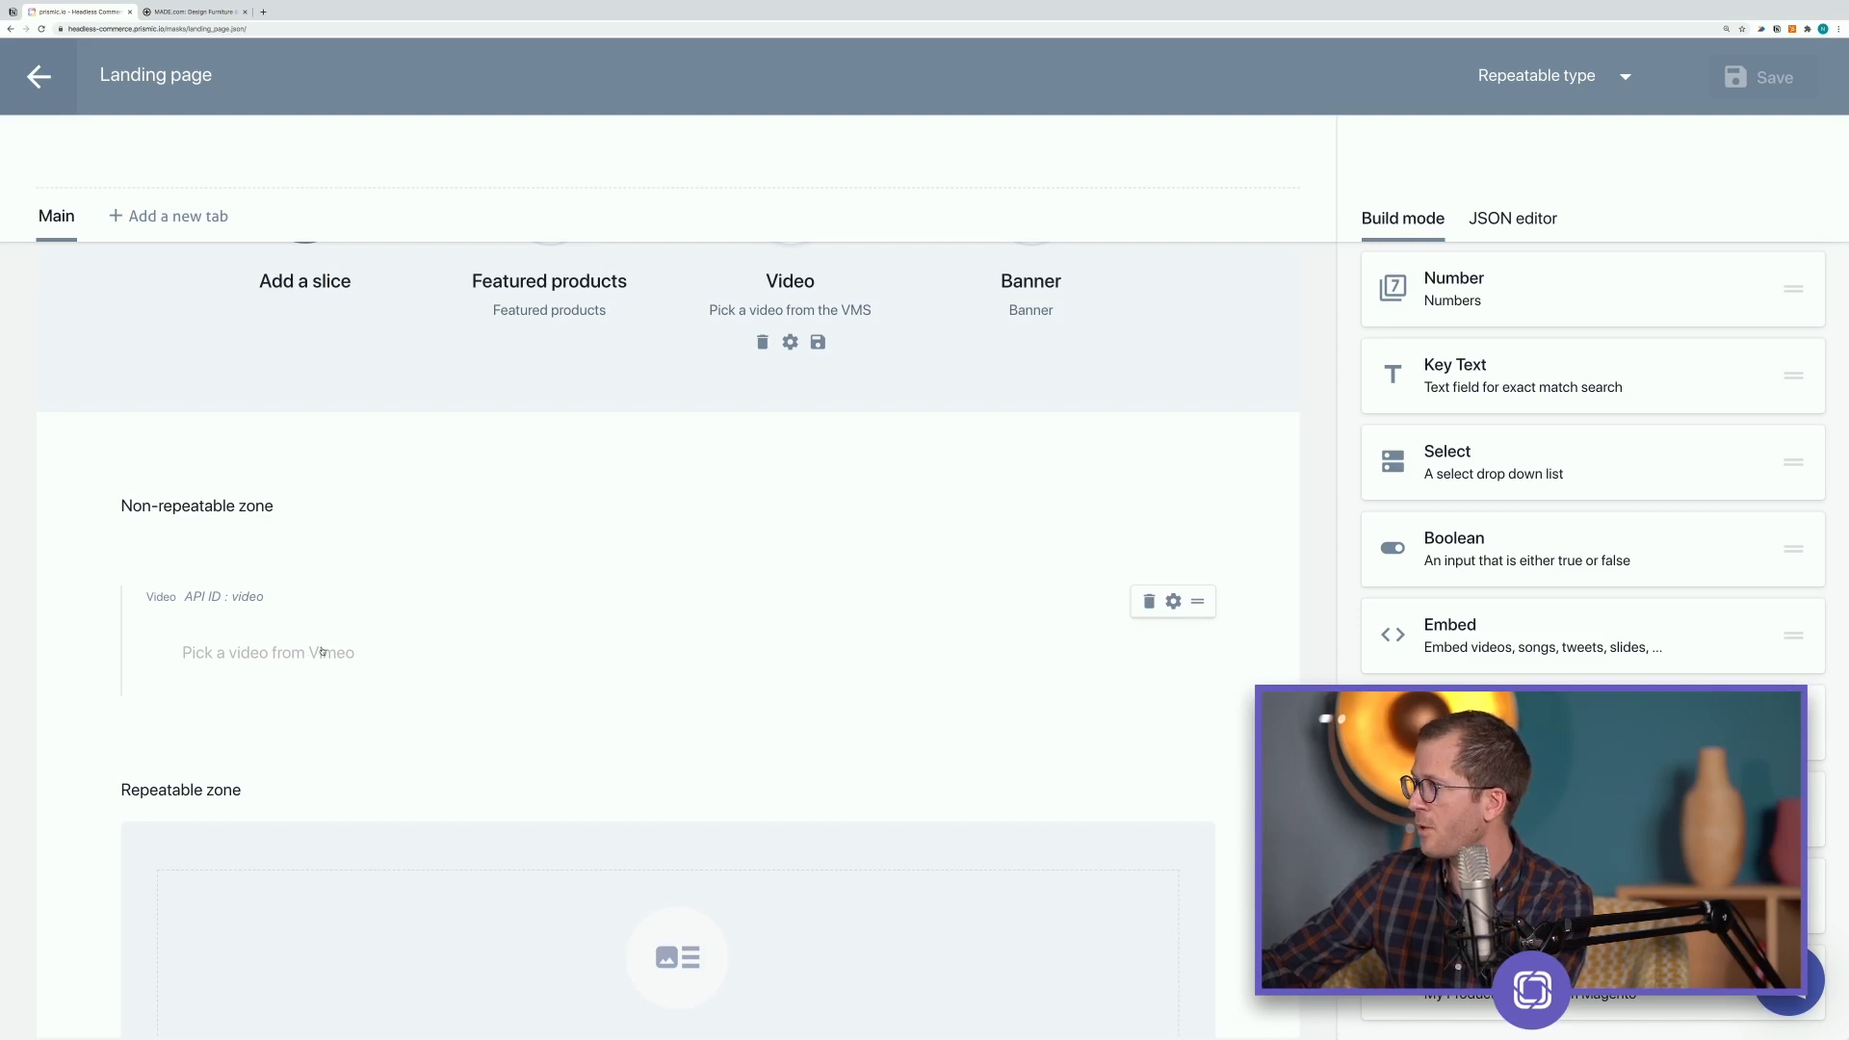
# Leave the custom type and open the draft landing page document headless-commerce--product_catalog~8.
pyautogui.click(39, 77)
pyautogui.click(45, 163)
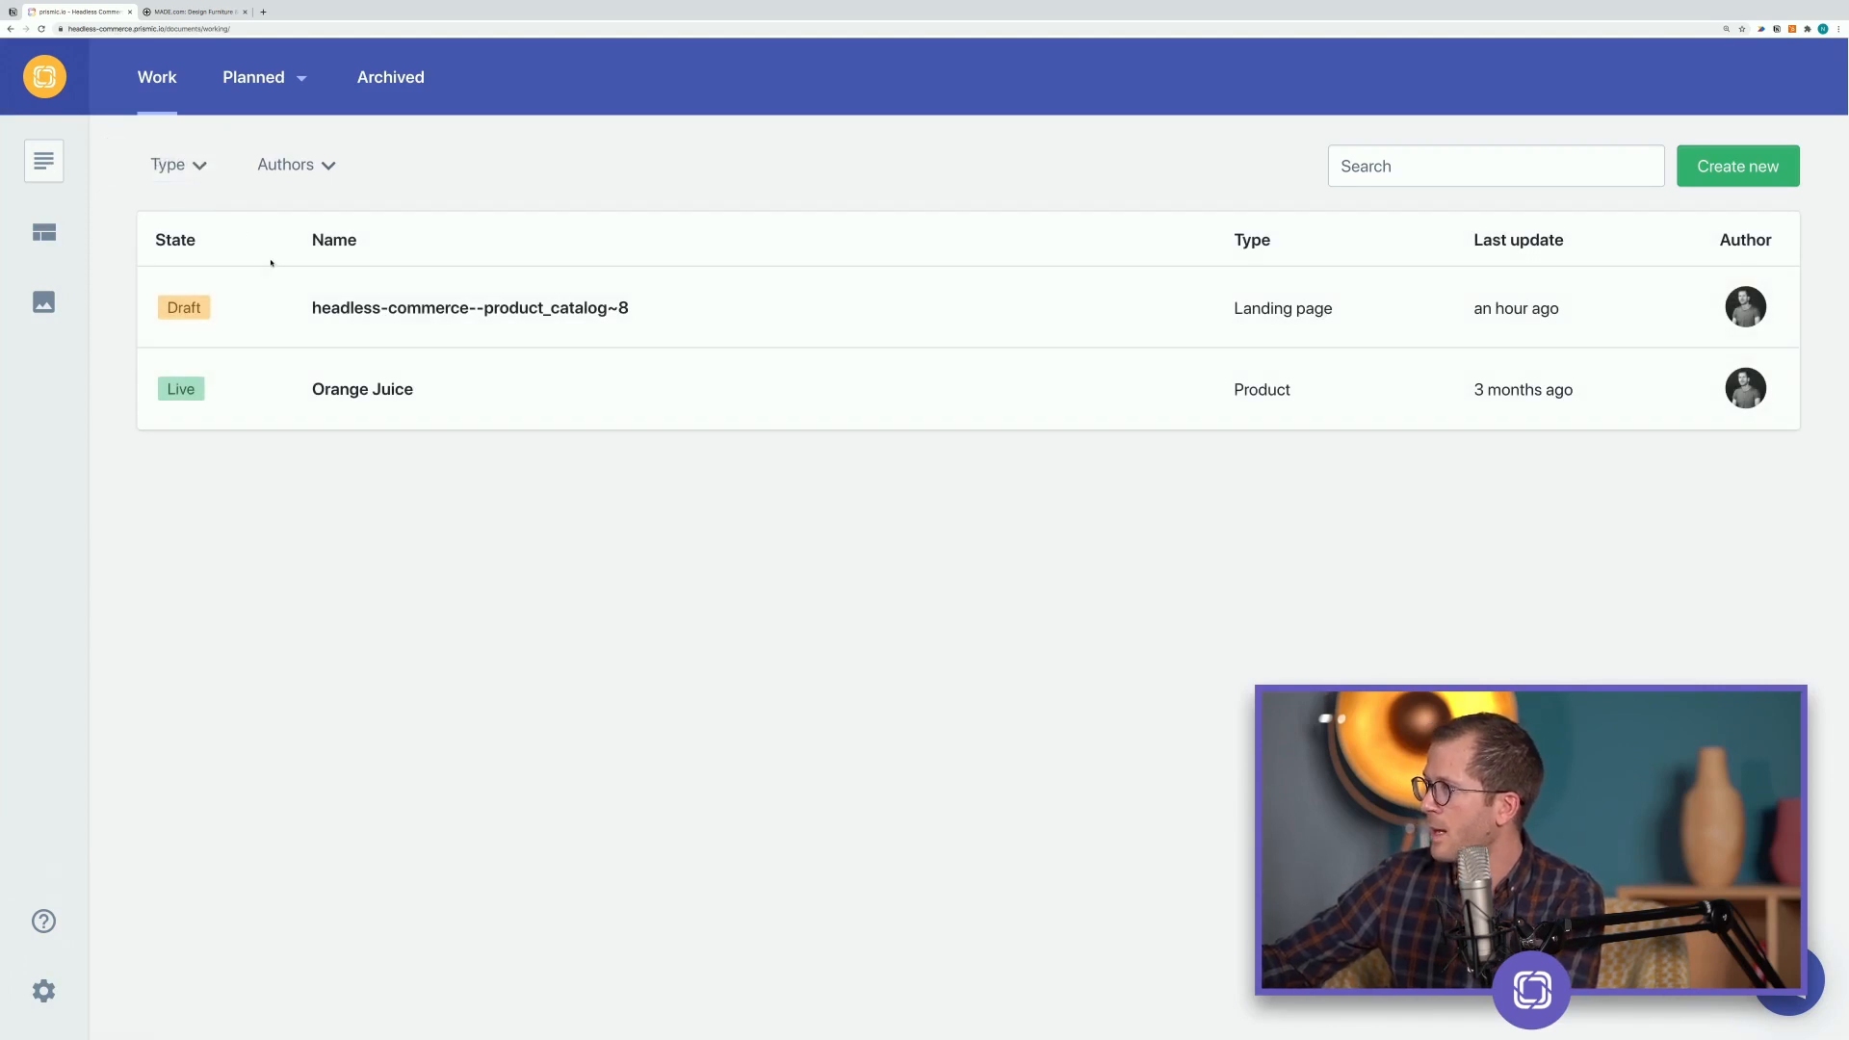
pyautogui.click(354, 304)
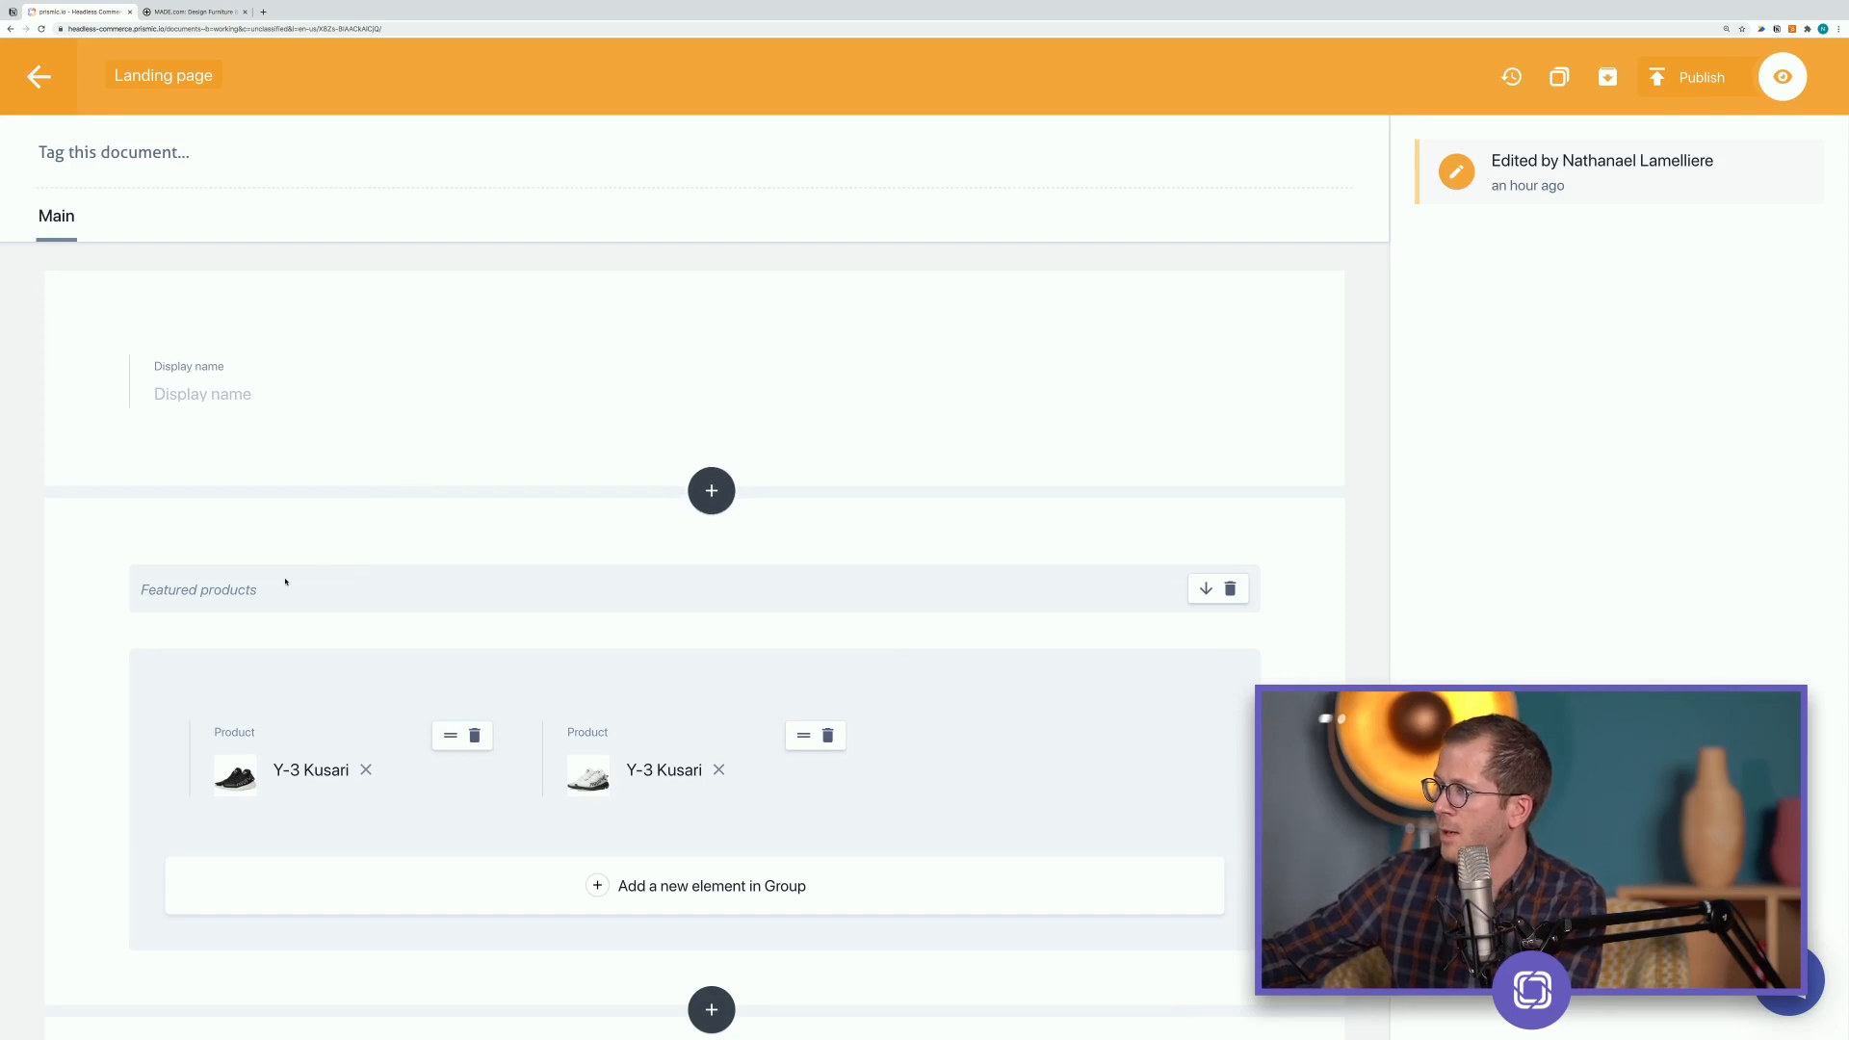
# Add a third element to the Featured products group, searching the catalog for "ku" and choosing the red Y-3 Kusari.
pyautogui.scroll(-1, 285, 582)
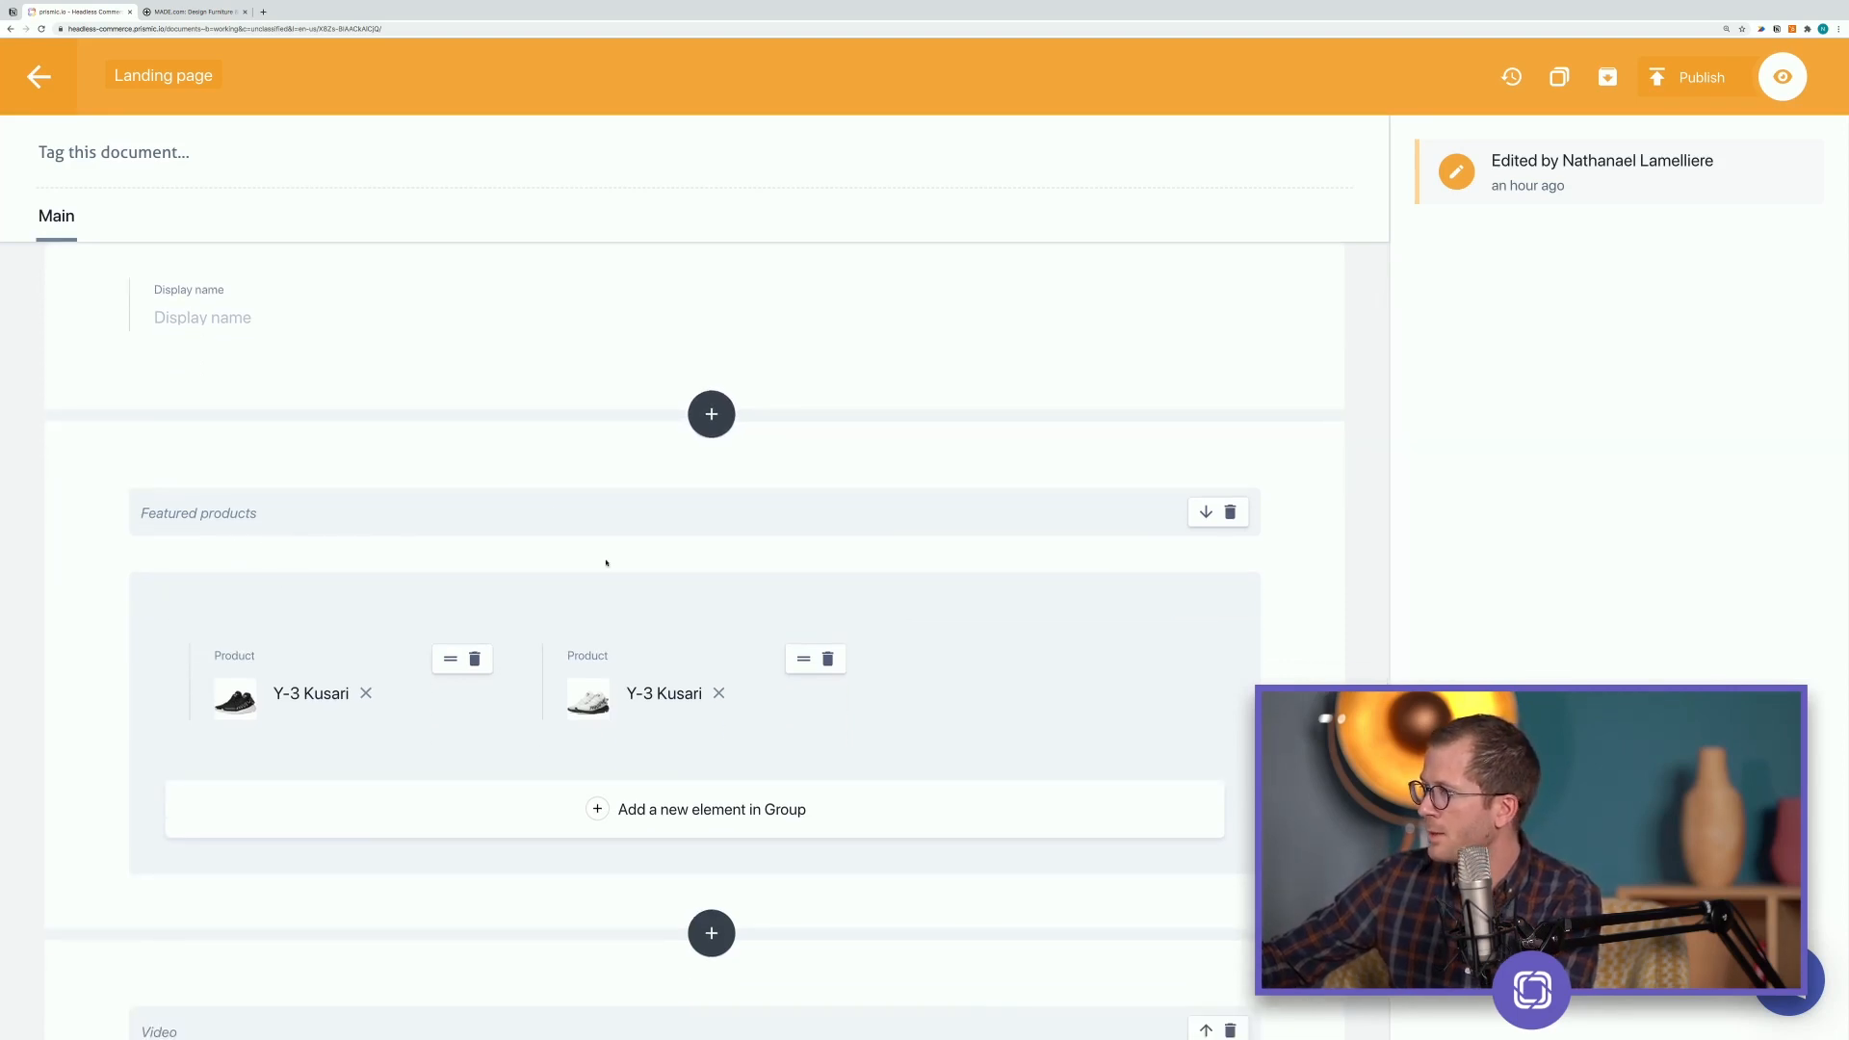
pyautogui.click(637, 812)
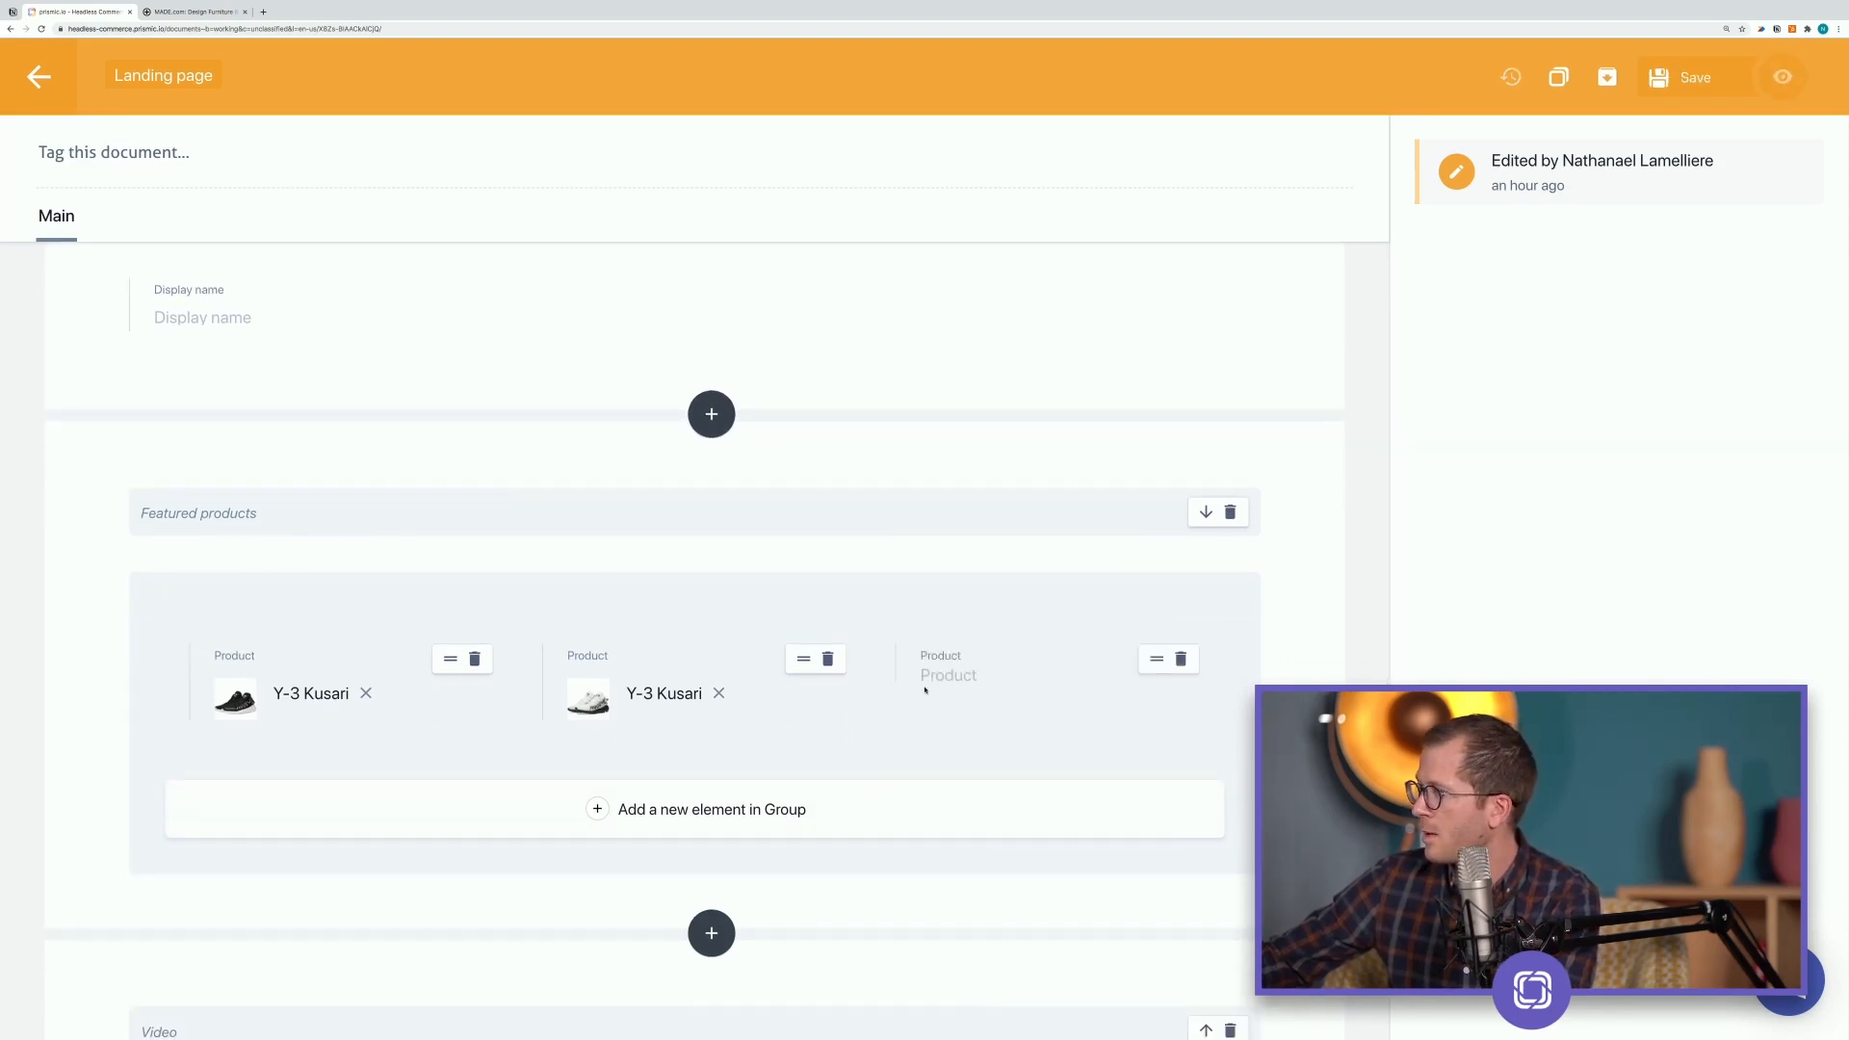
pyautogui.click(942, 676)
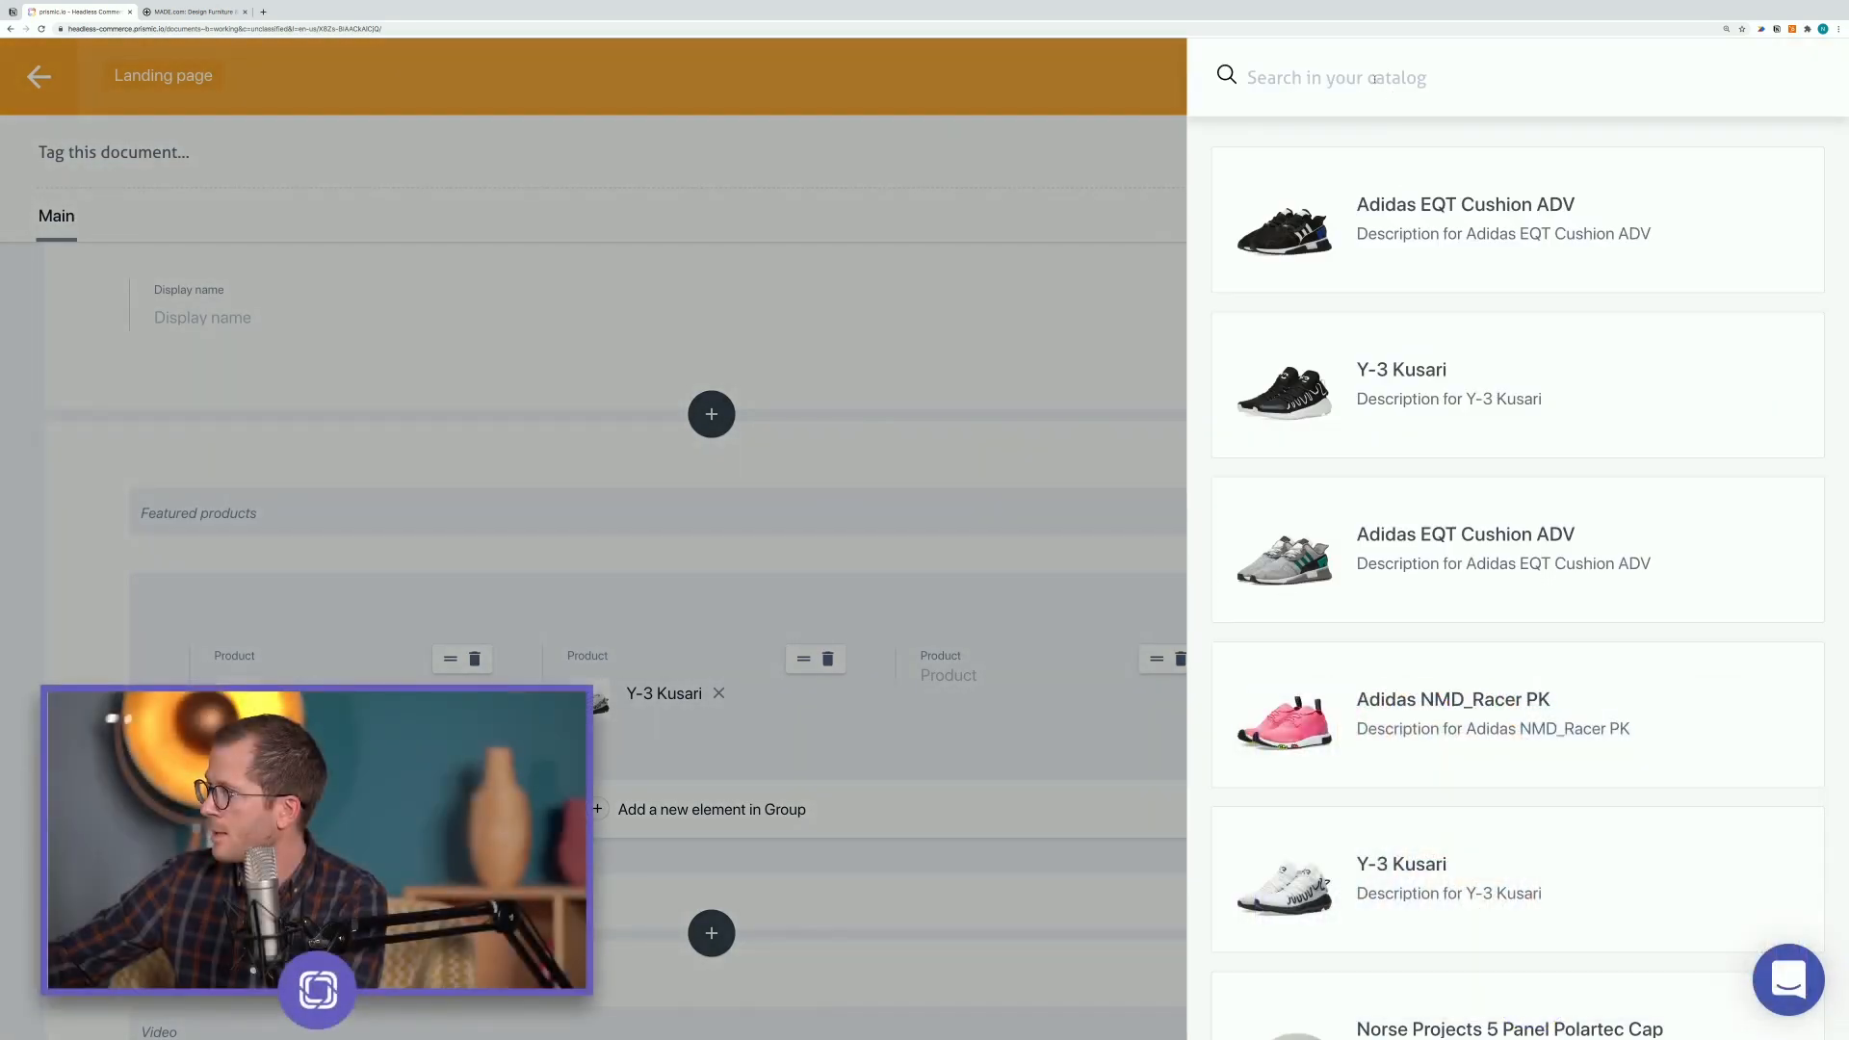
pyautogui.write('k')
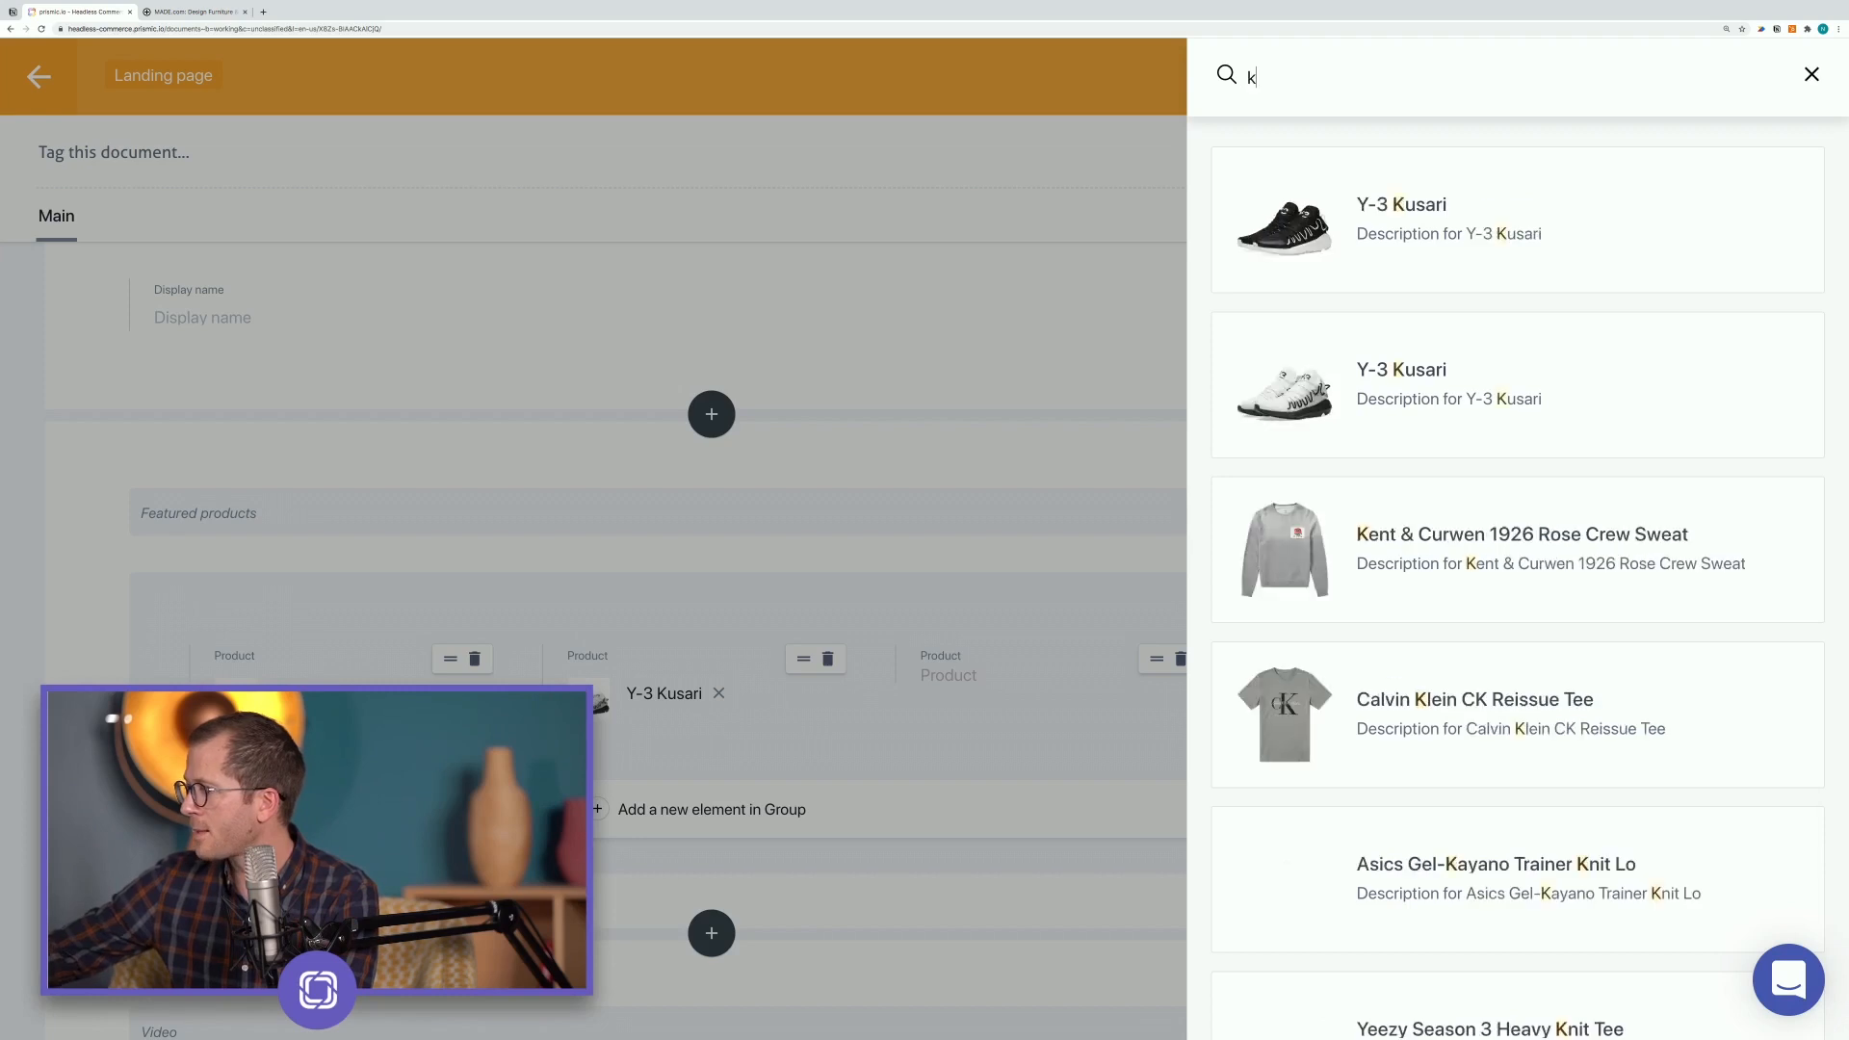
pyautogui.write('u')
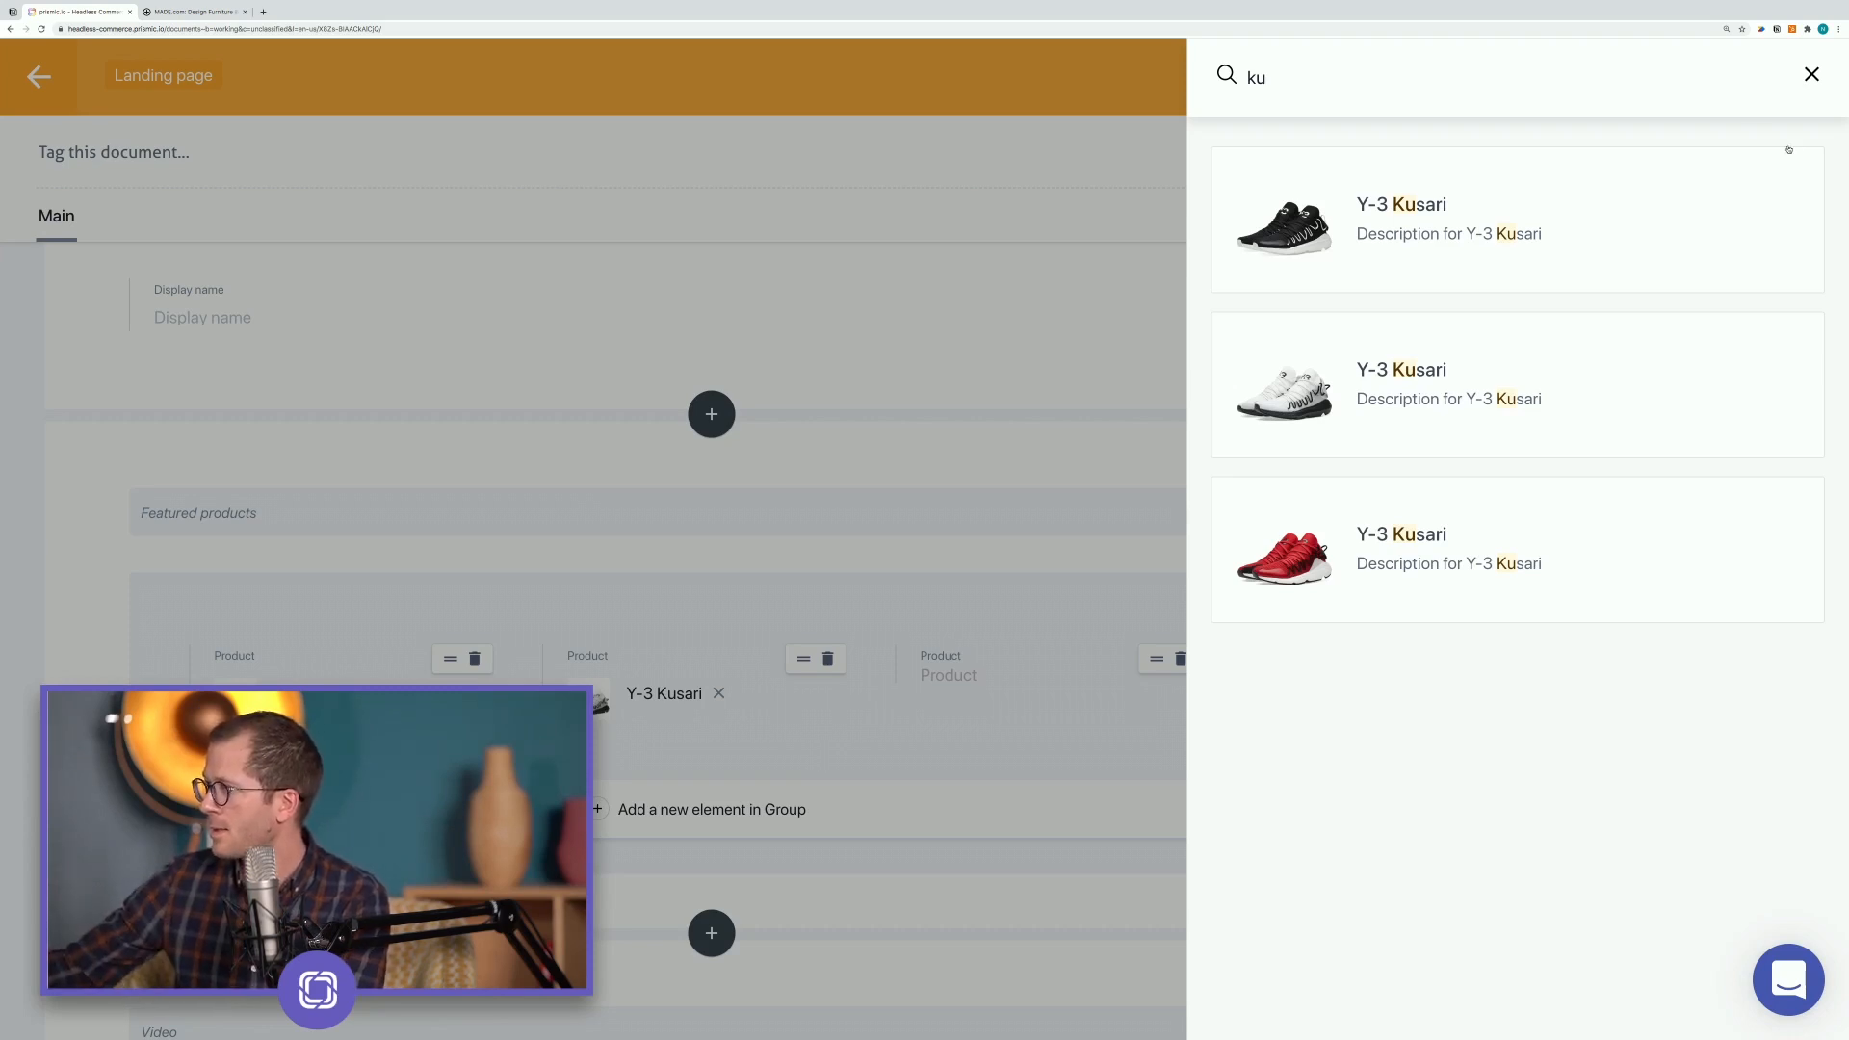
pyautogui.click(1531, 495)
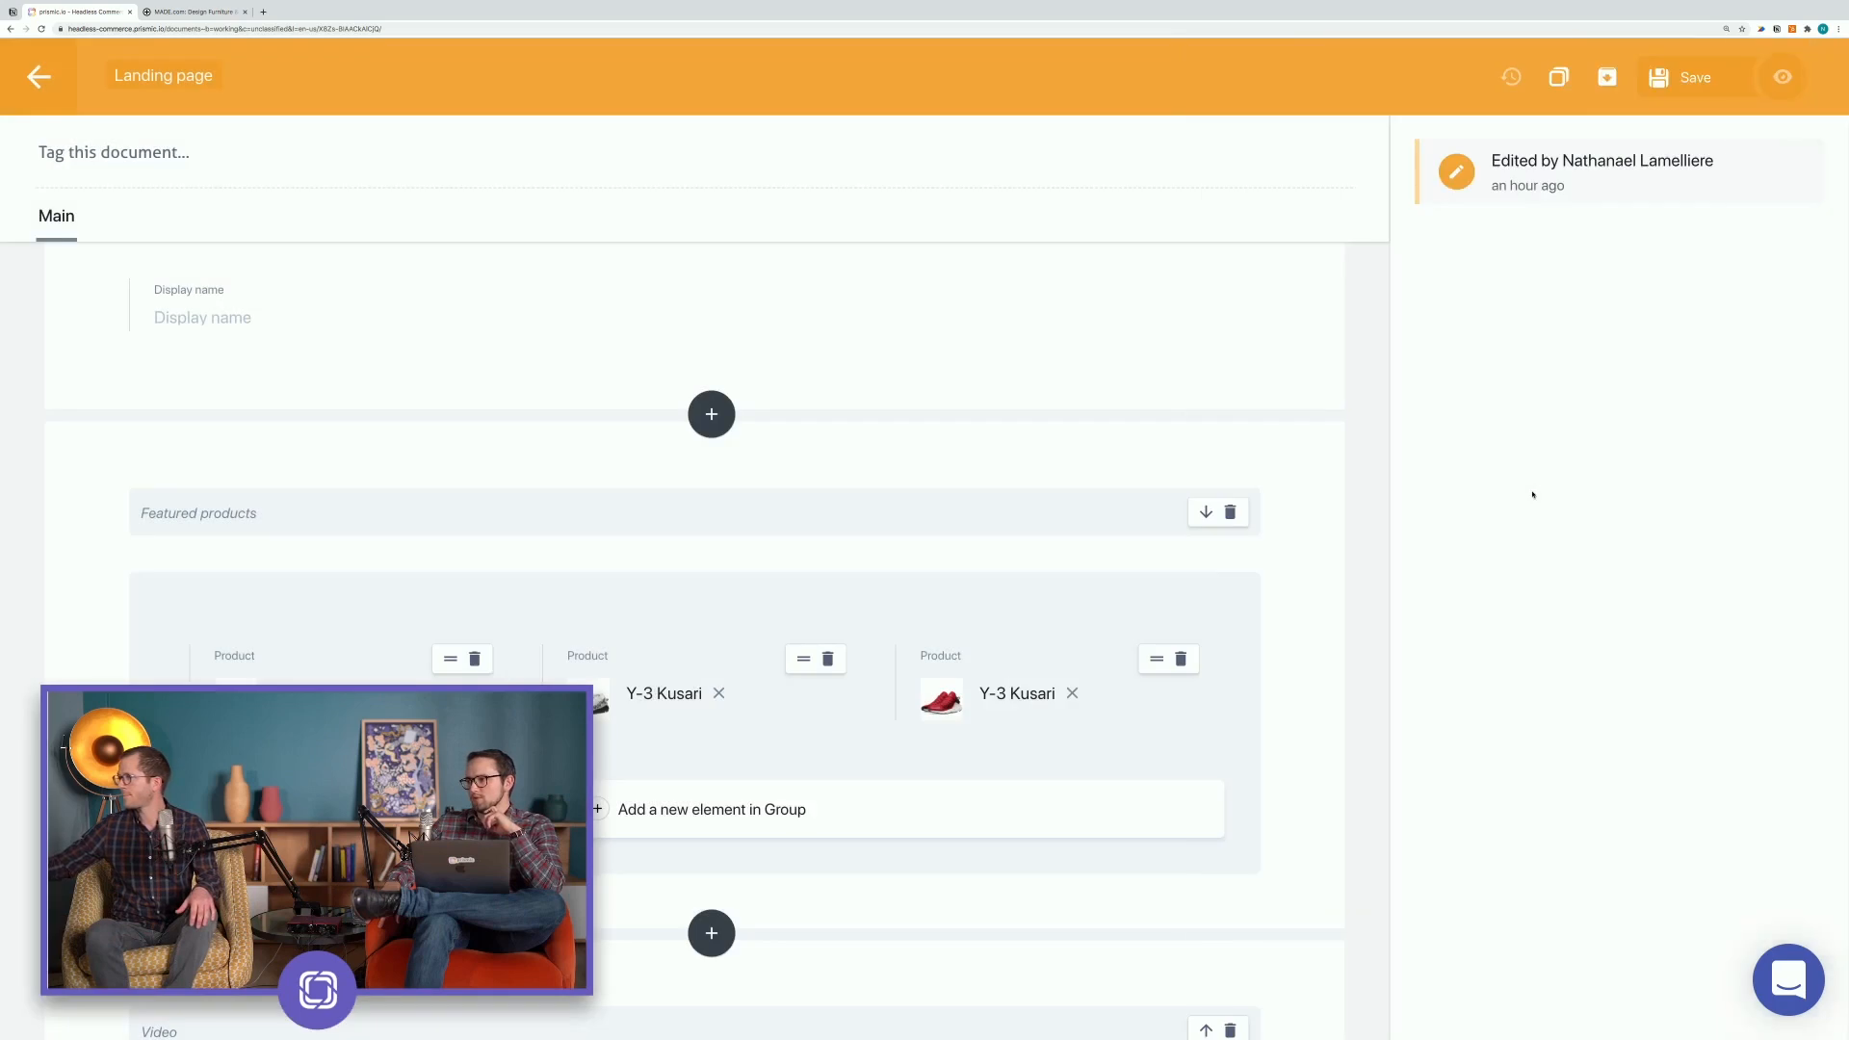
# Add a fourth element to the Featured products group and assign it the grey Norse Projects 5 Panel Polartec Cap.
pyautogui.click(892, 791)
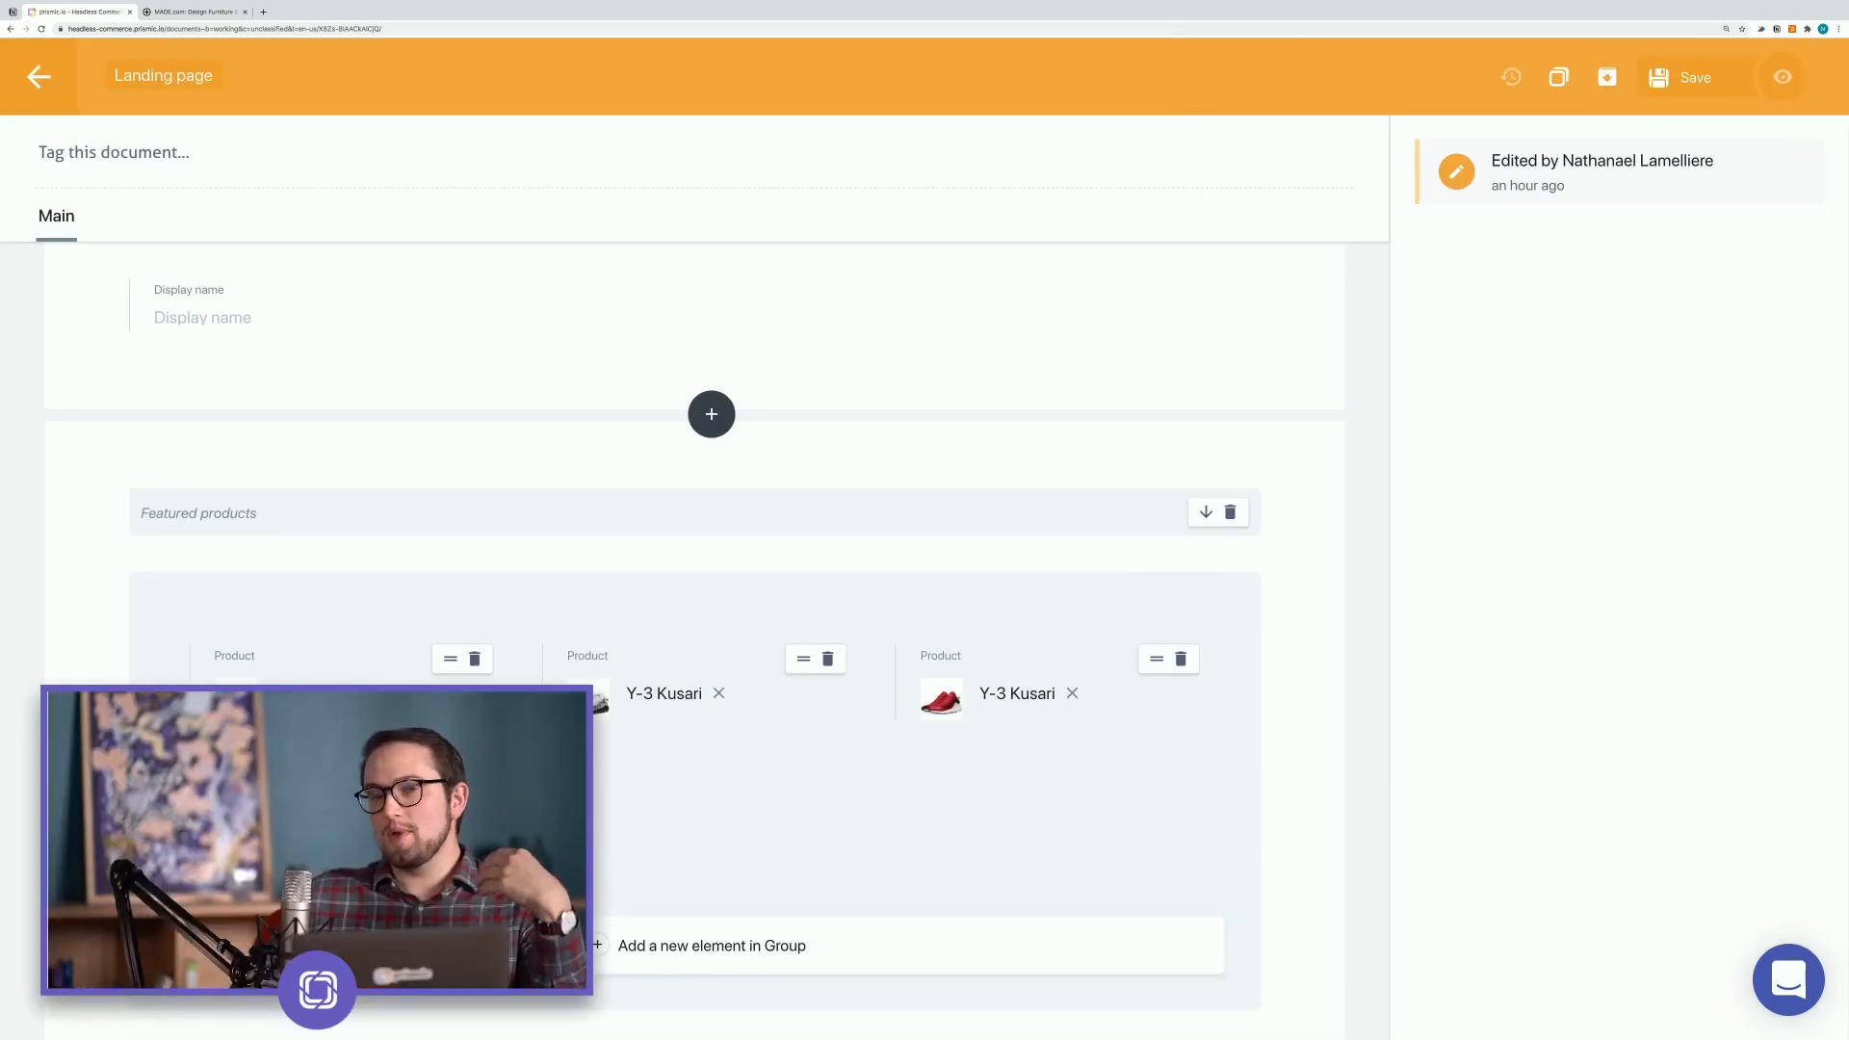
pyautogui.click(798, 744)
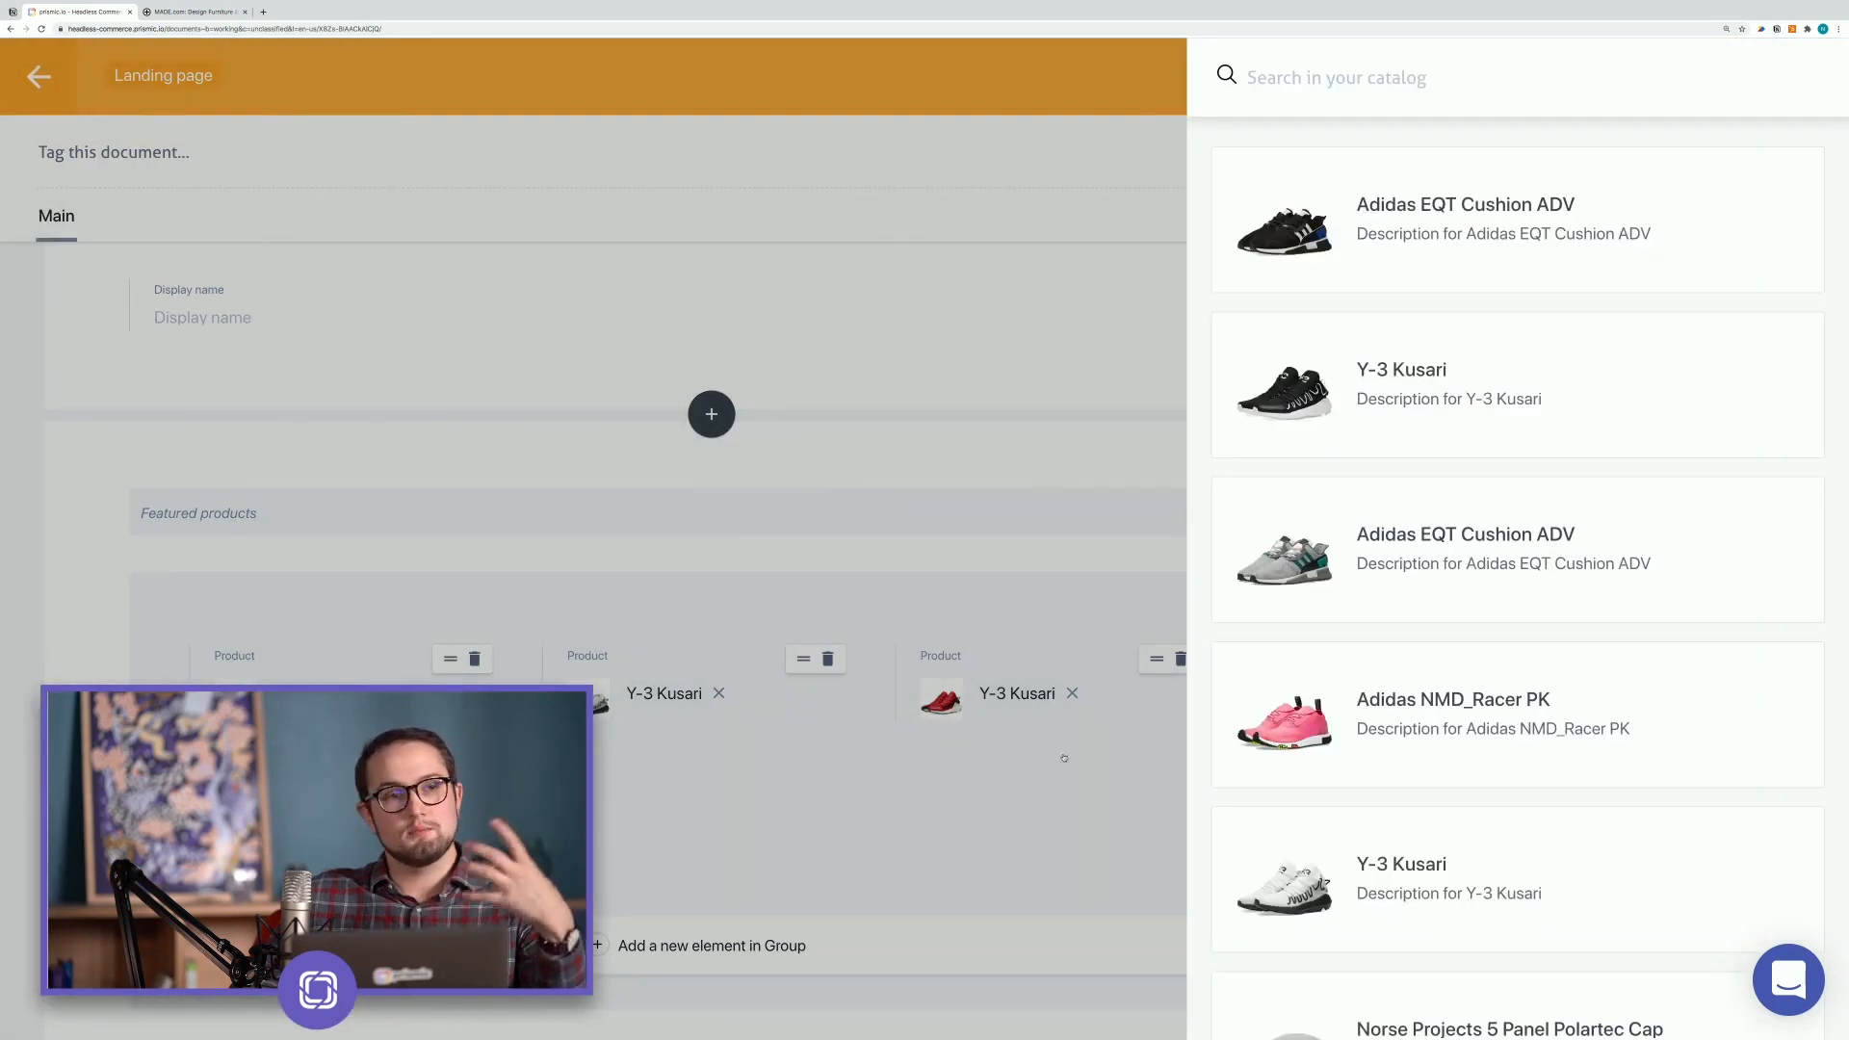
pyautogui.scroll(-2, 1435, 791)
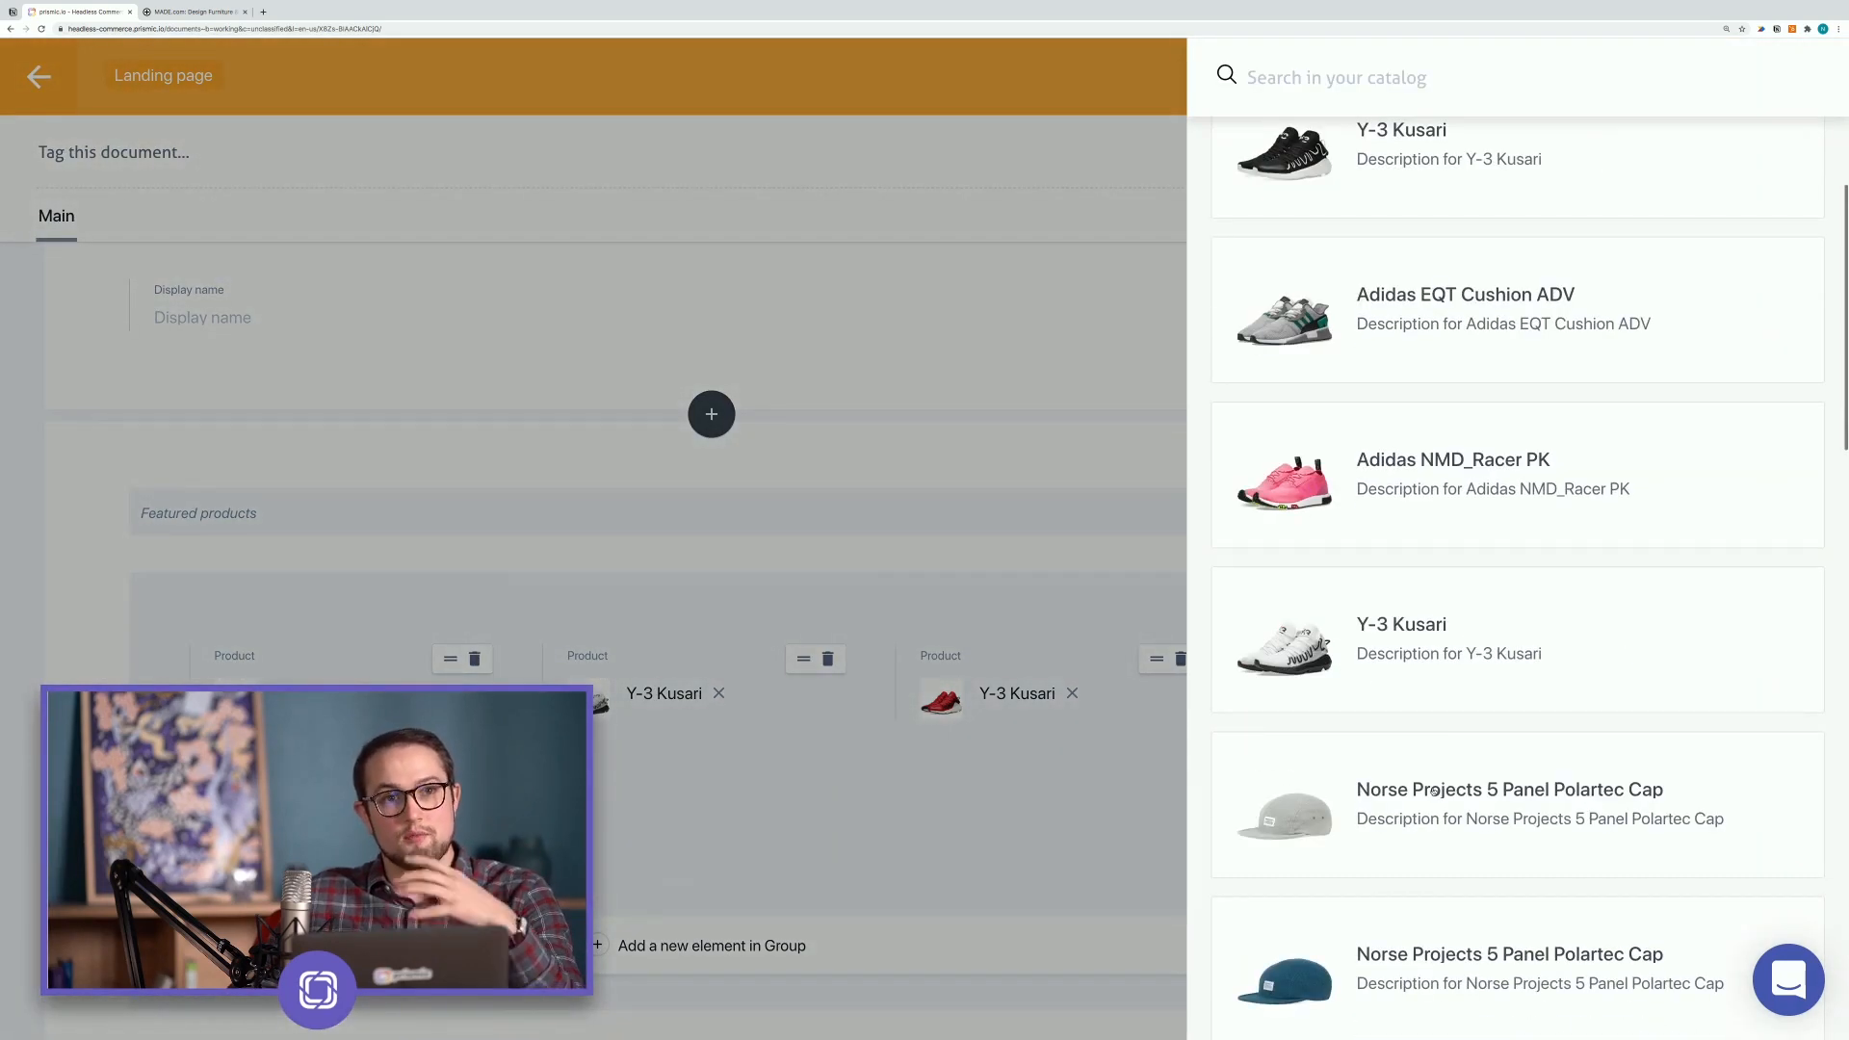
pyautogui.click(1435, 791)
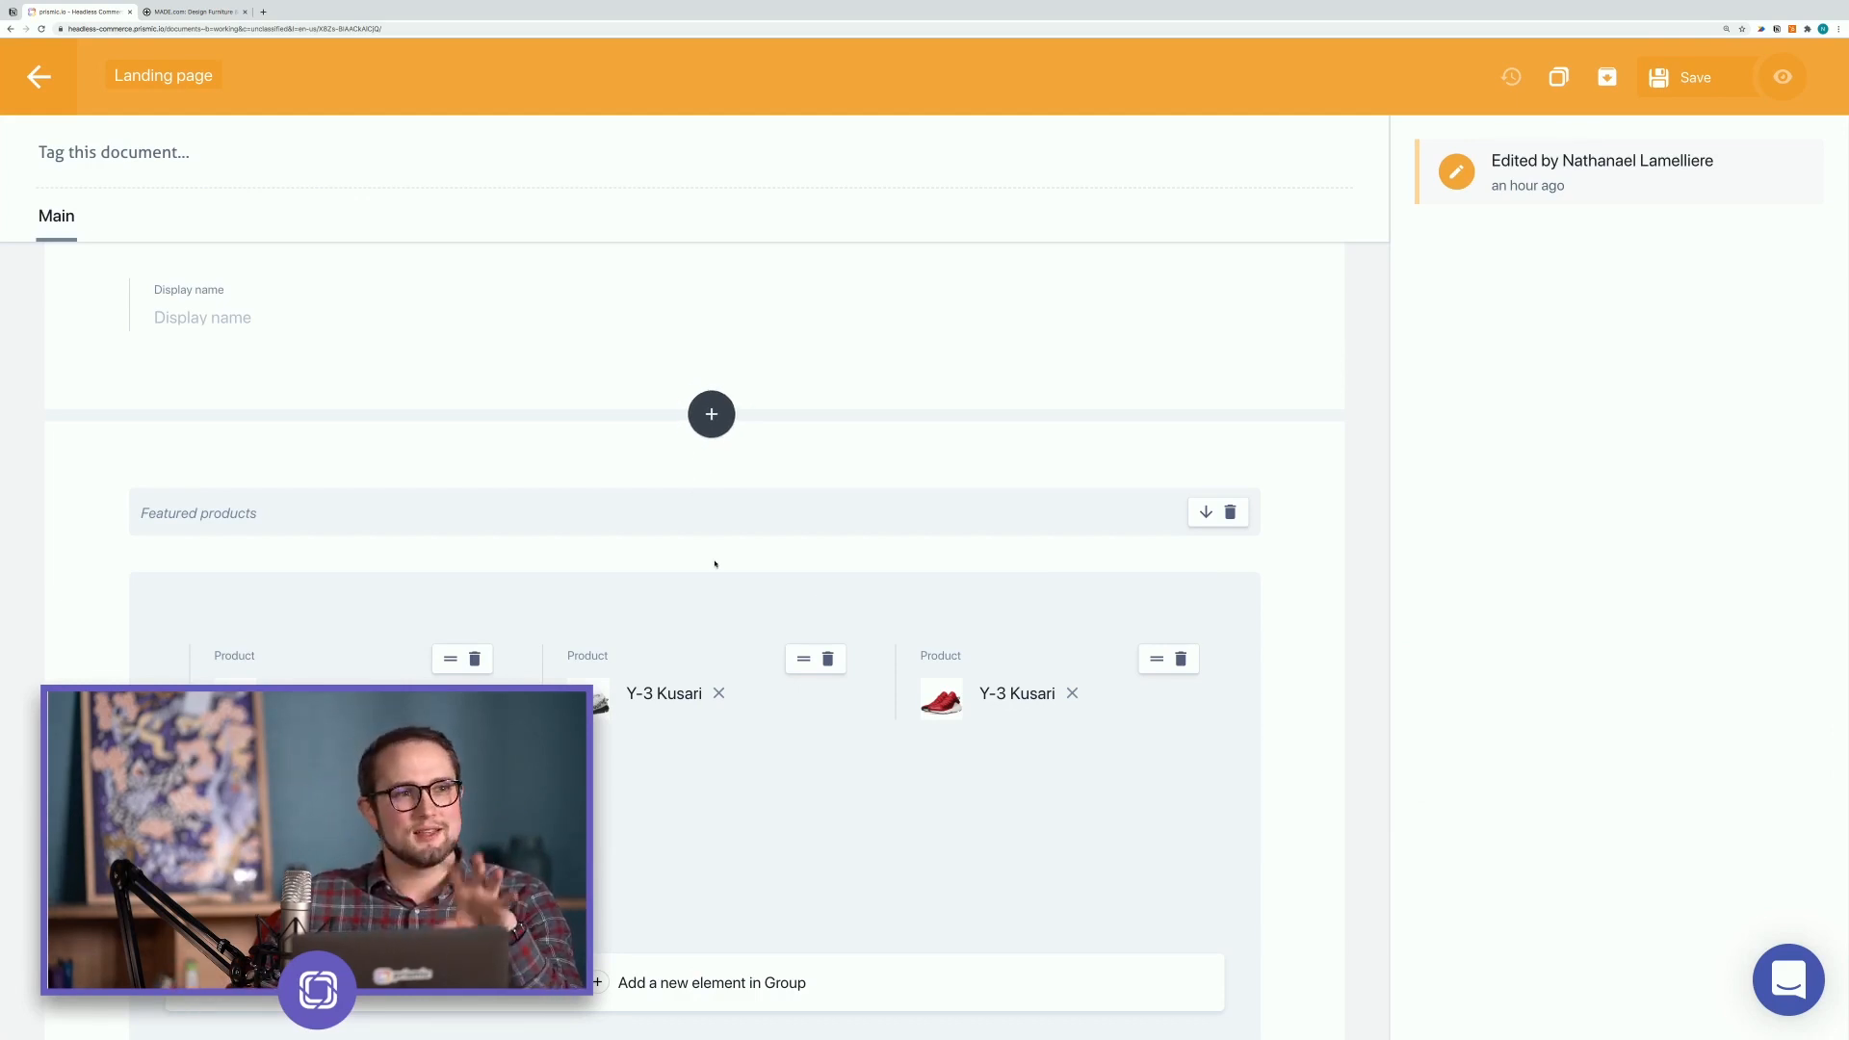
# Add a fifth element to the Featured products group and assign it the grey Adidas EQT Cushion ADV.
pyautogui.scroll(-3, 714, 564)
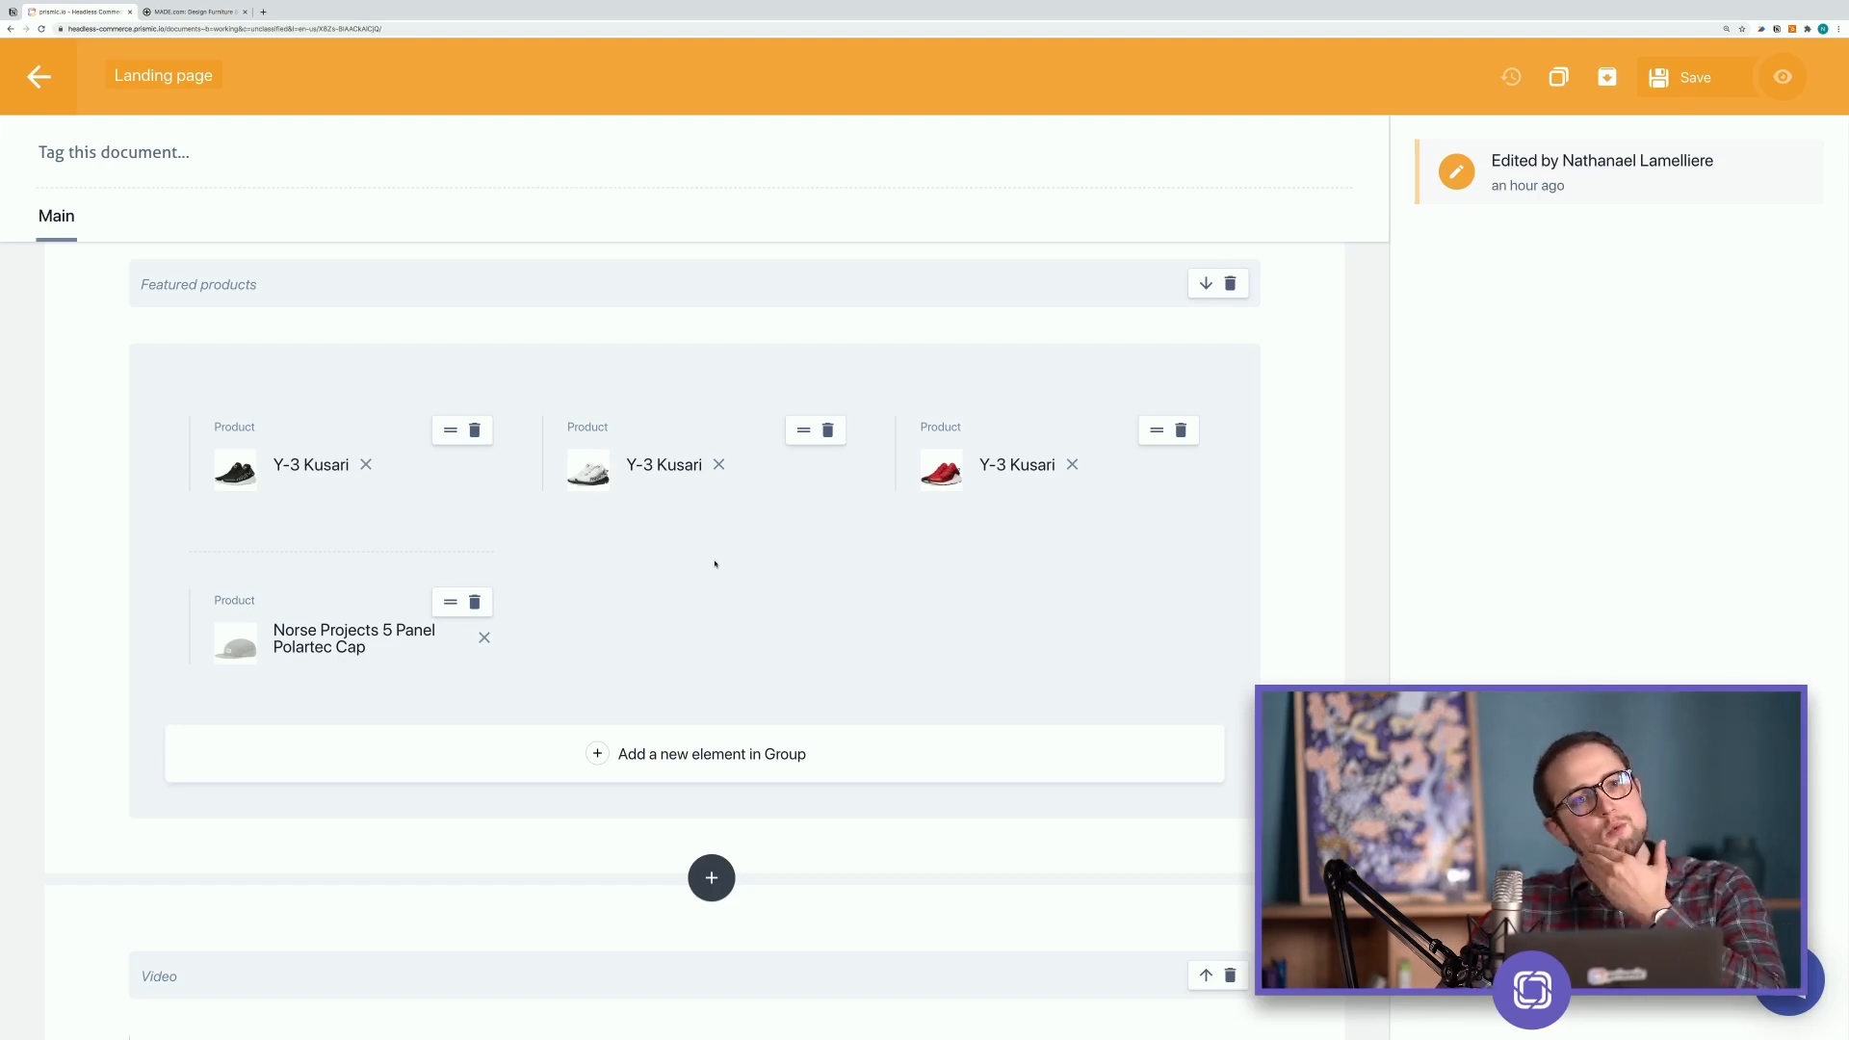
pyautogui.click(674, 747)
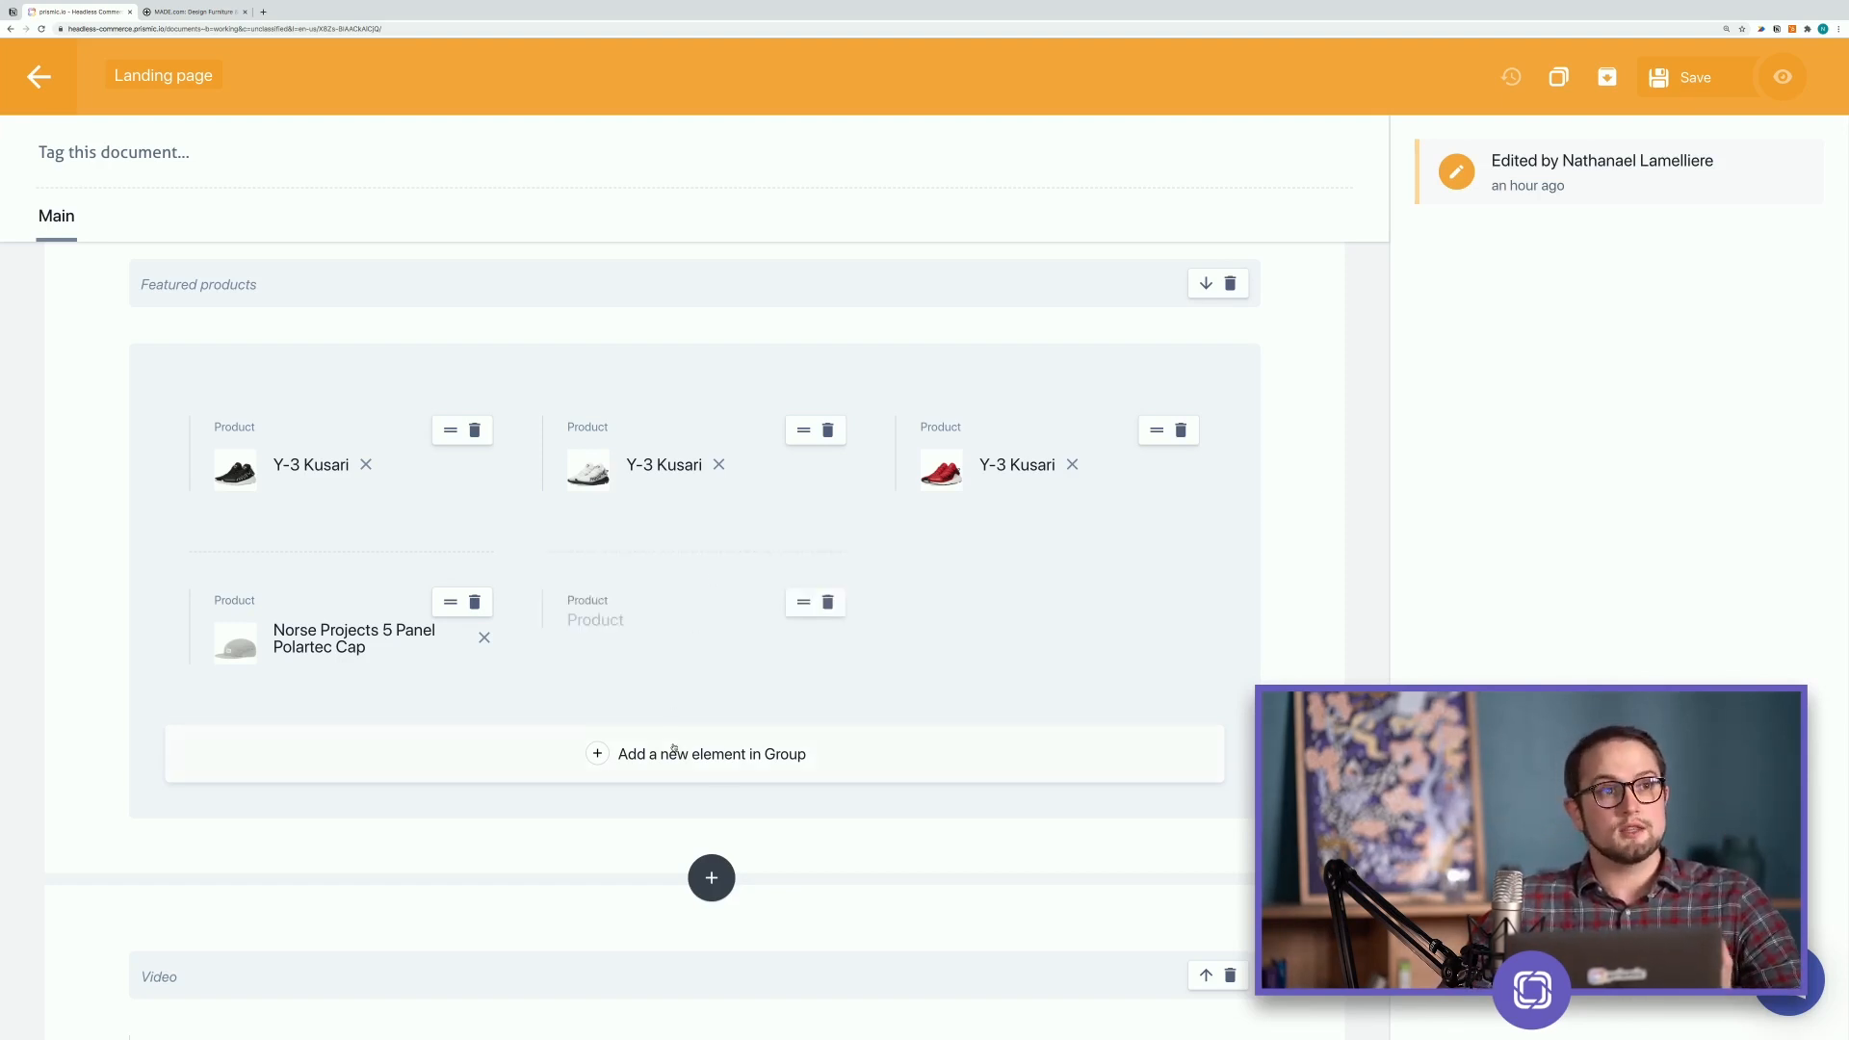
pyautogui.click(608, 624)
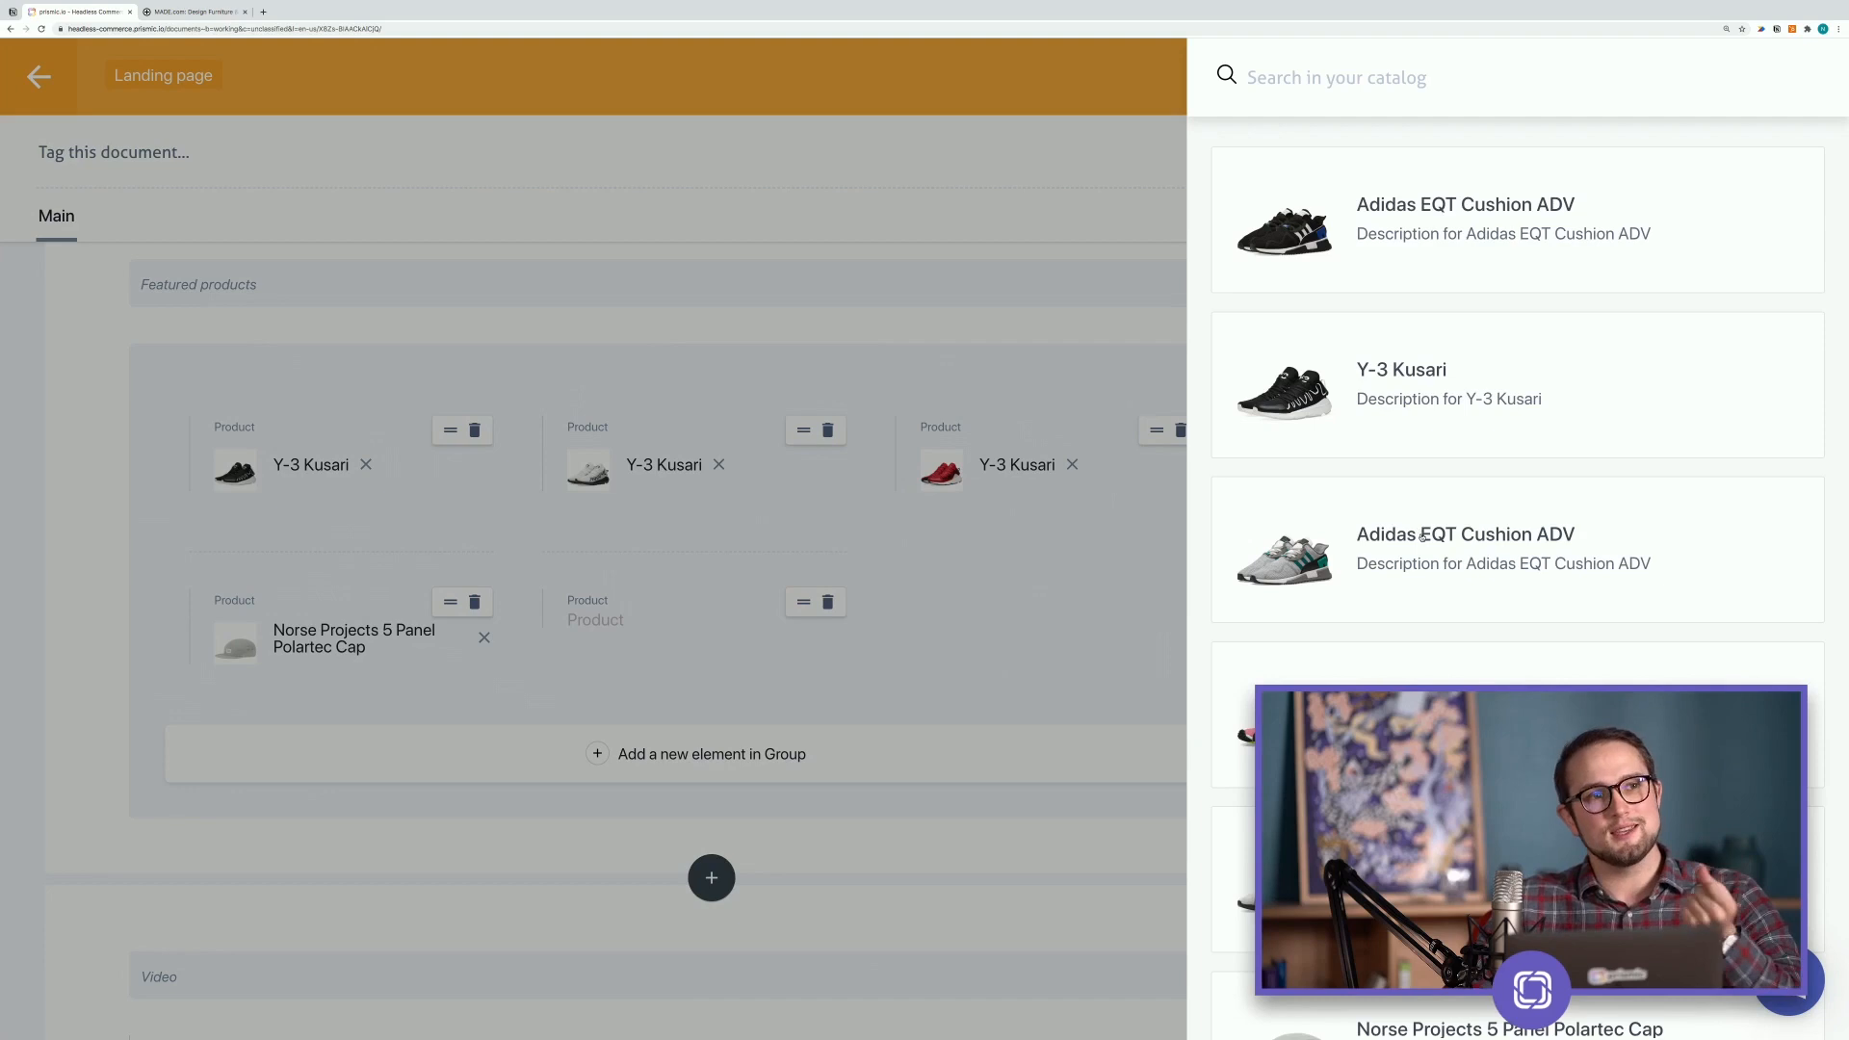
pyautogui.click(1423, 536)
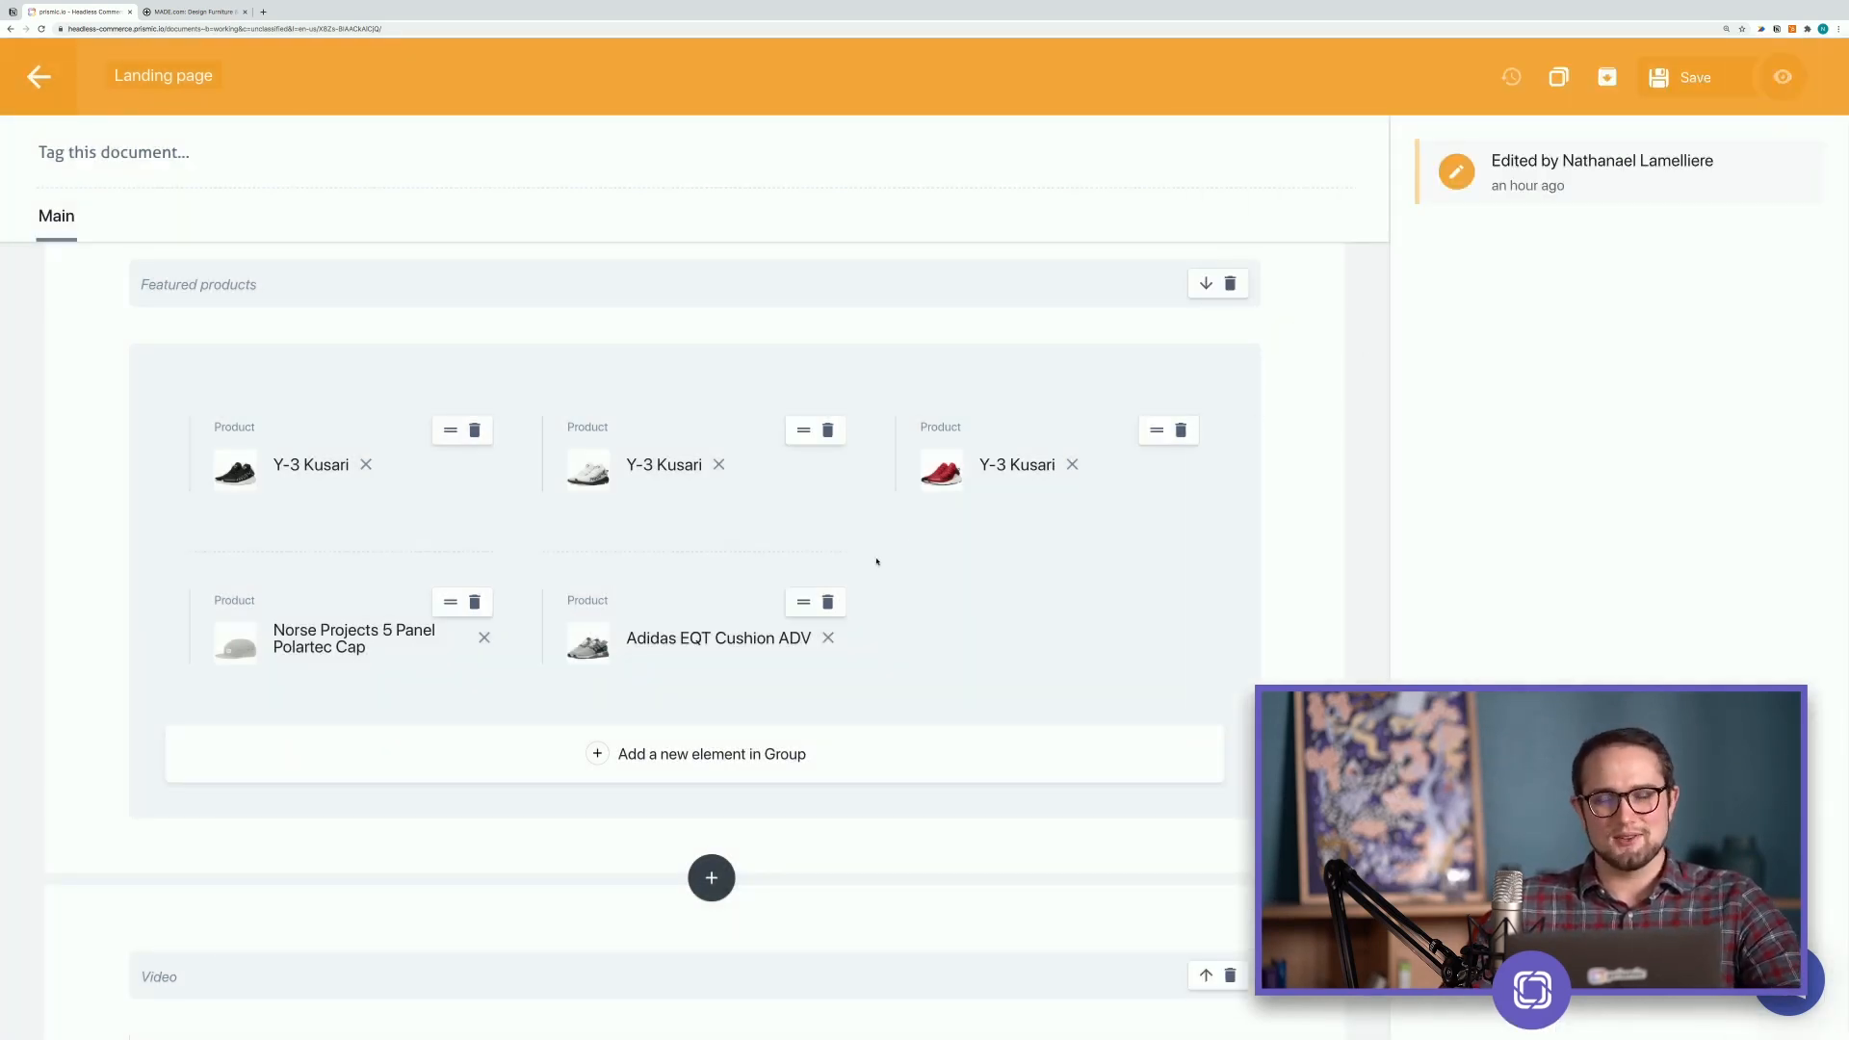
# Reorder the featured products so the Adidas EQT Cushion ADV comes first, followed by the black Y-3 Kusari.
pyautogui.moveTo(803, 601); pyautogui.dragTo(776, 466)
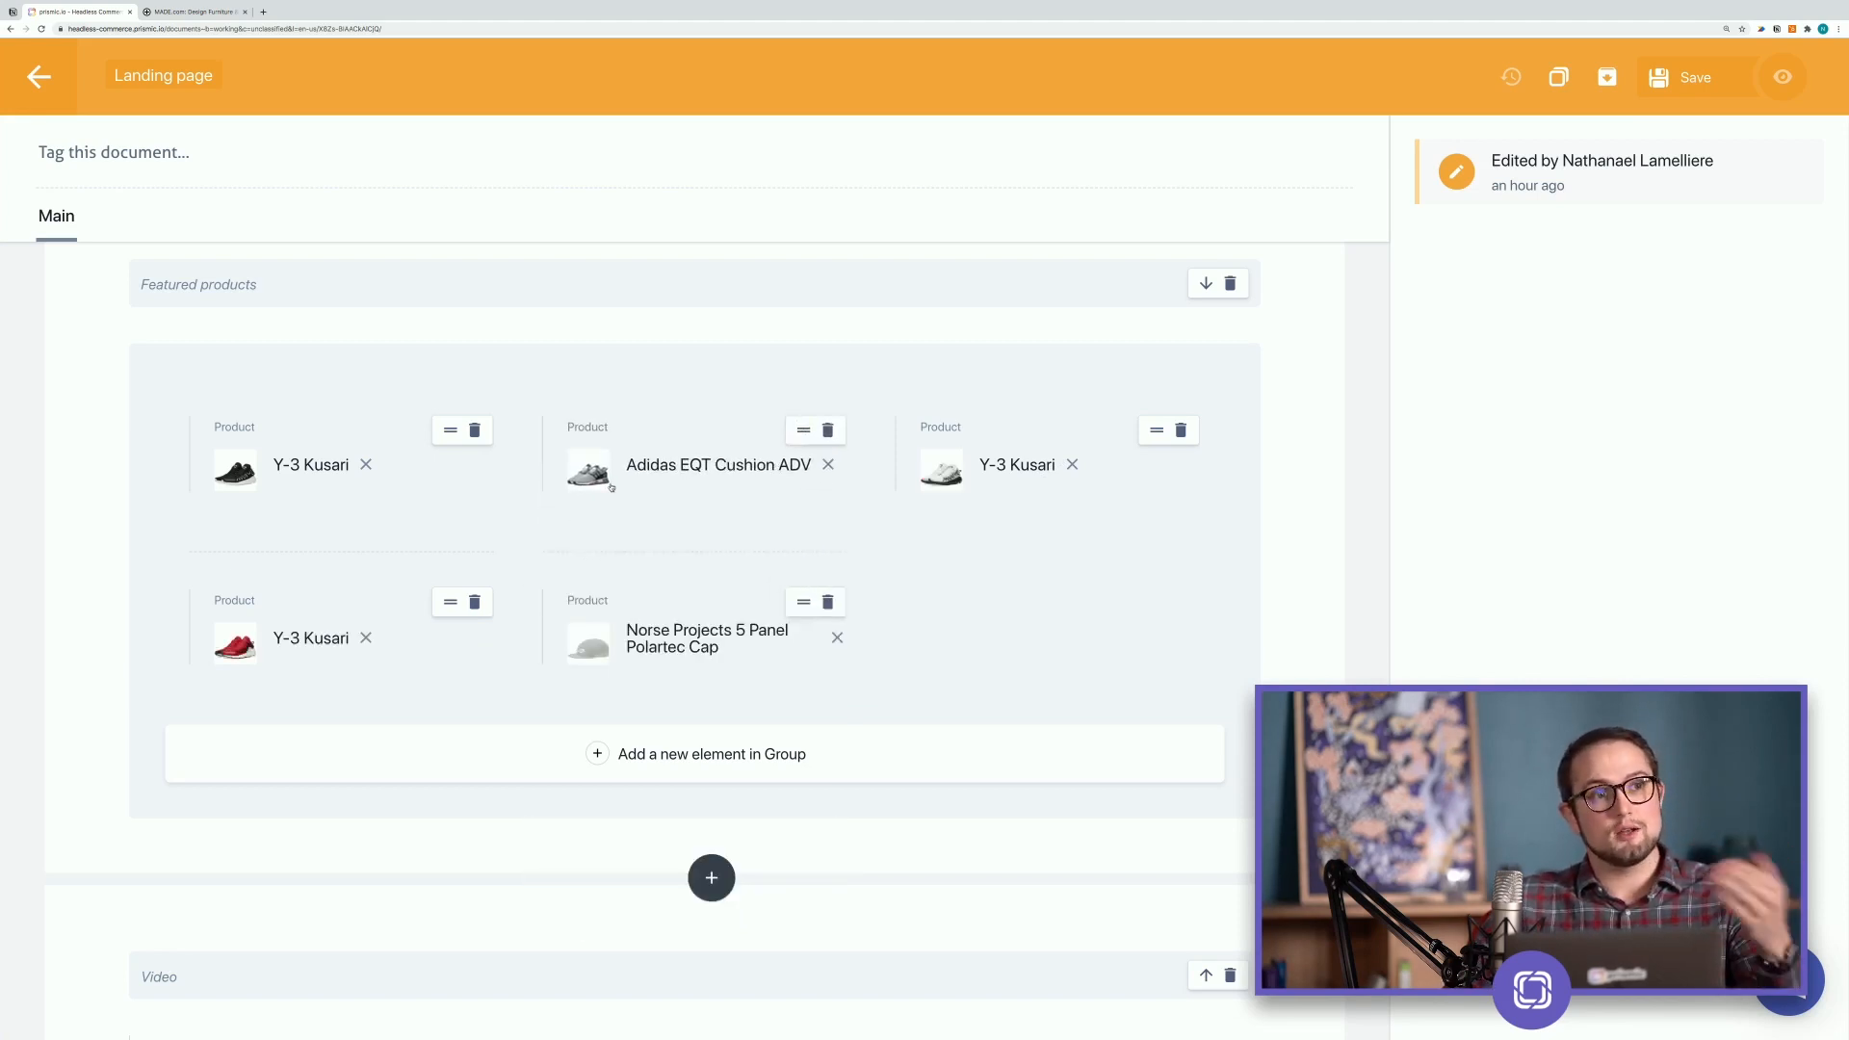
pyautogui.moveTo(448, 432); pyautogui.dragTo(649, 450)
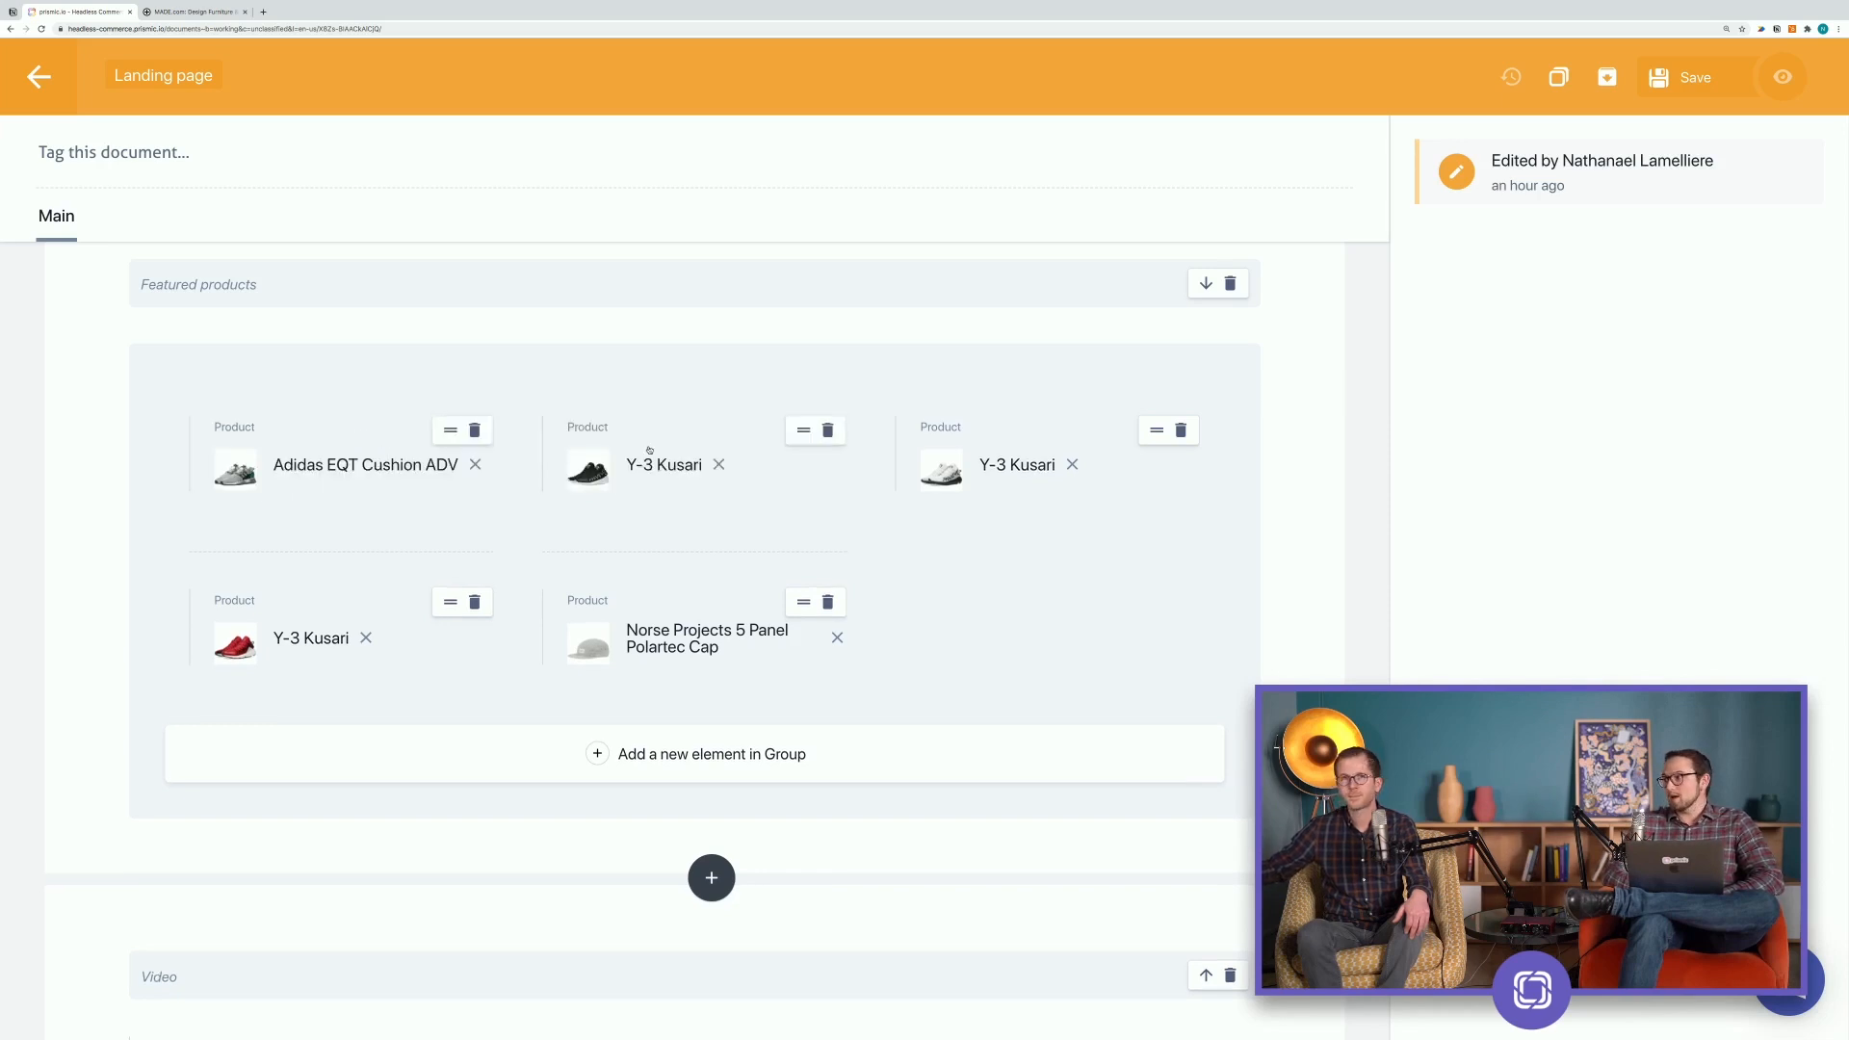